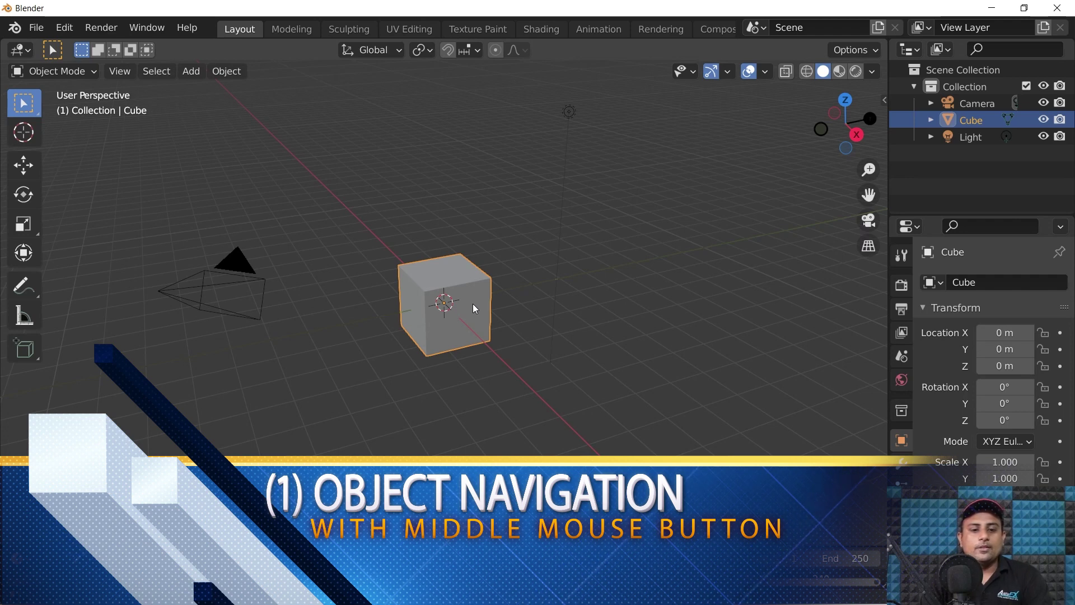
- Drag the cube constrained to global X, then Y, then Z, cancel, and start moving it again
key(g)
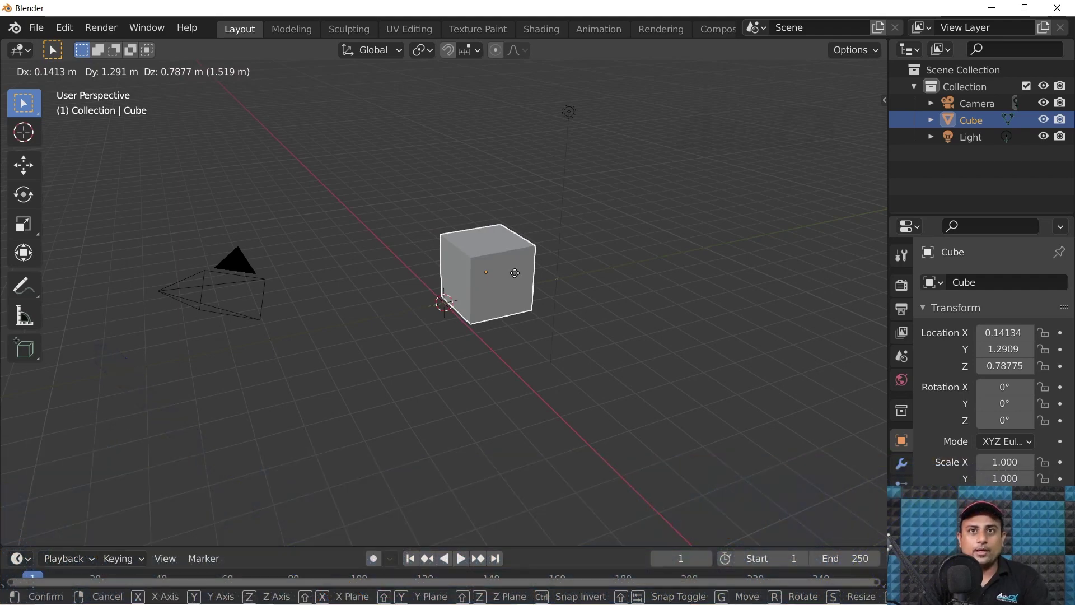
key(x)
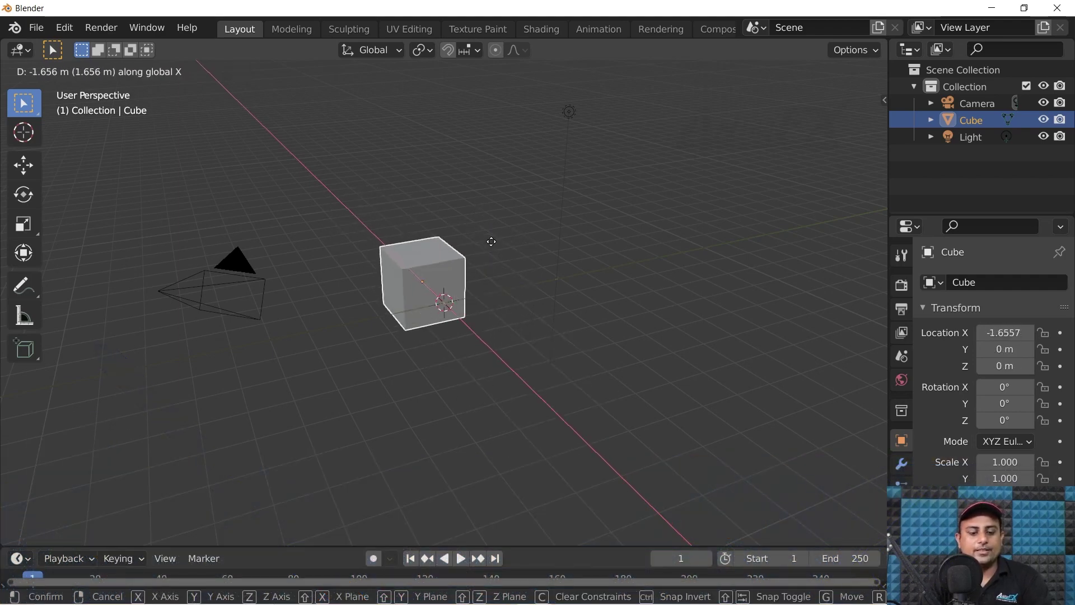
key(y)
key(z)
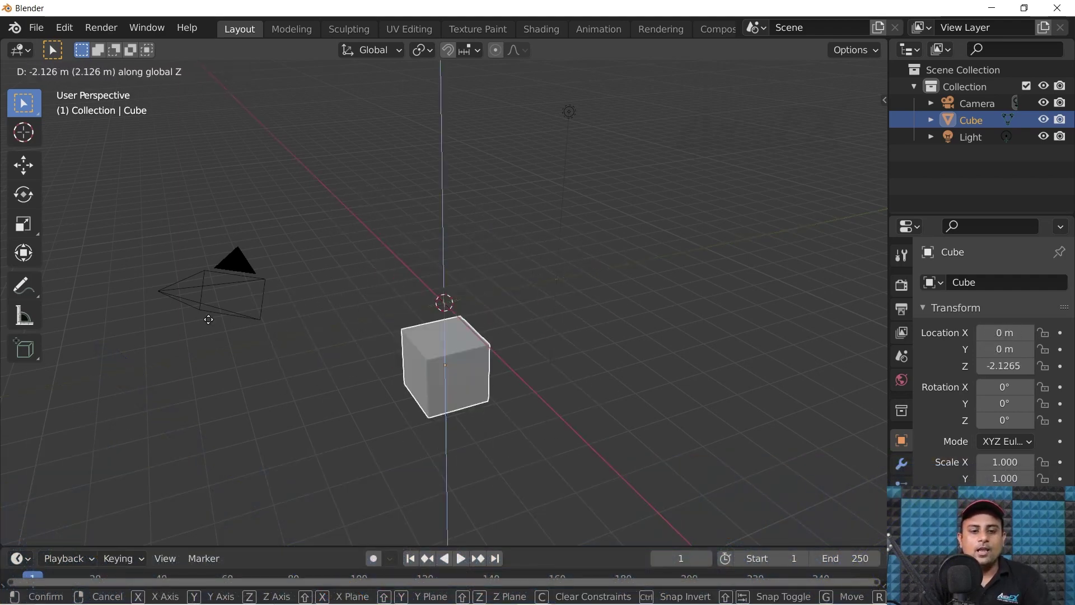
right_click(513, 199)
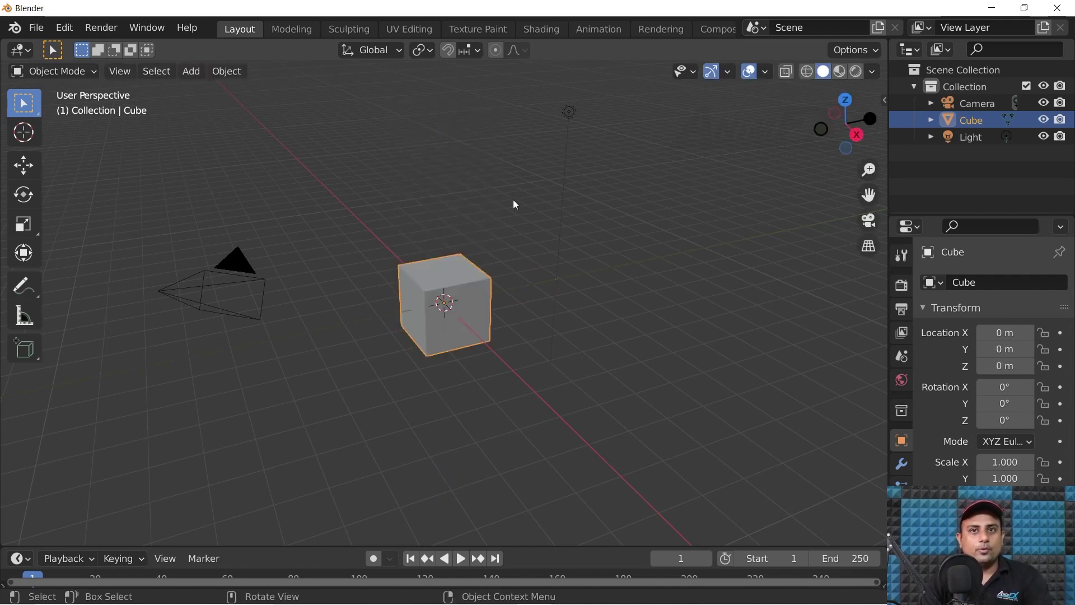
key(g)
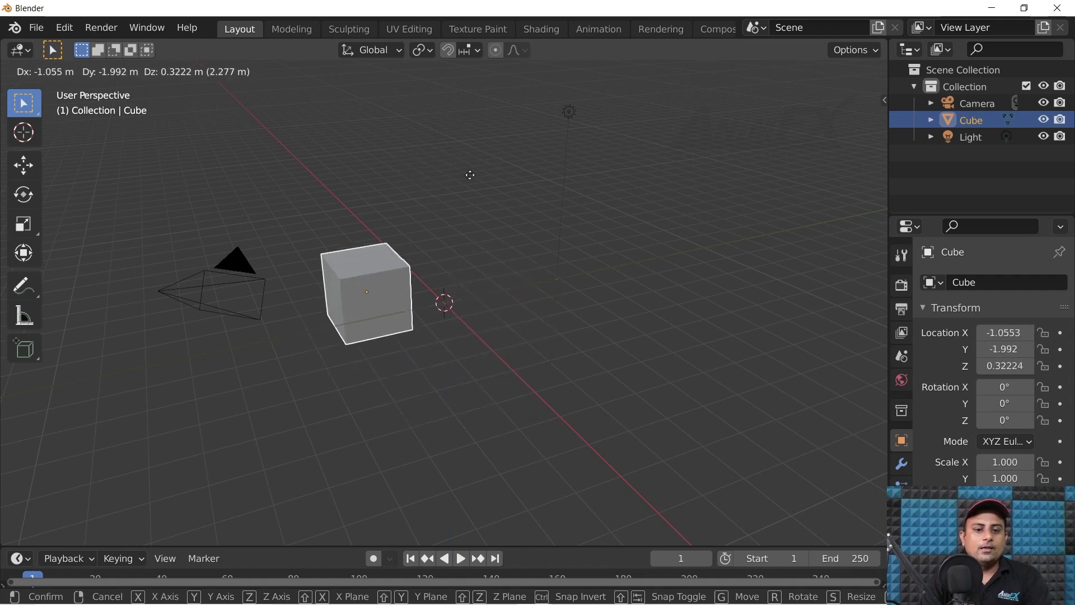
- Cycle the cube's move constraint rapidly through Z, X and Y, then slide it along X, Y and Z
key(z)
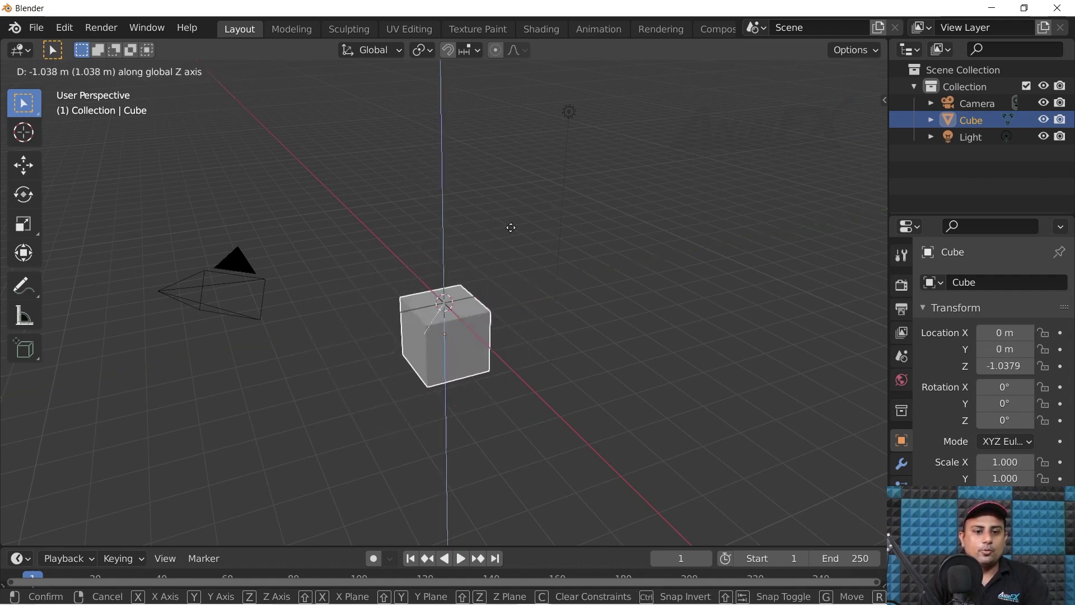
key(x)
key(y)
key(z)
key(x)
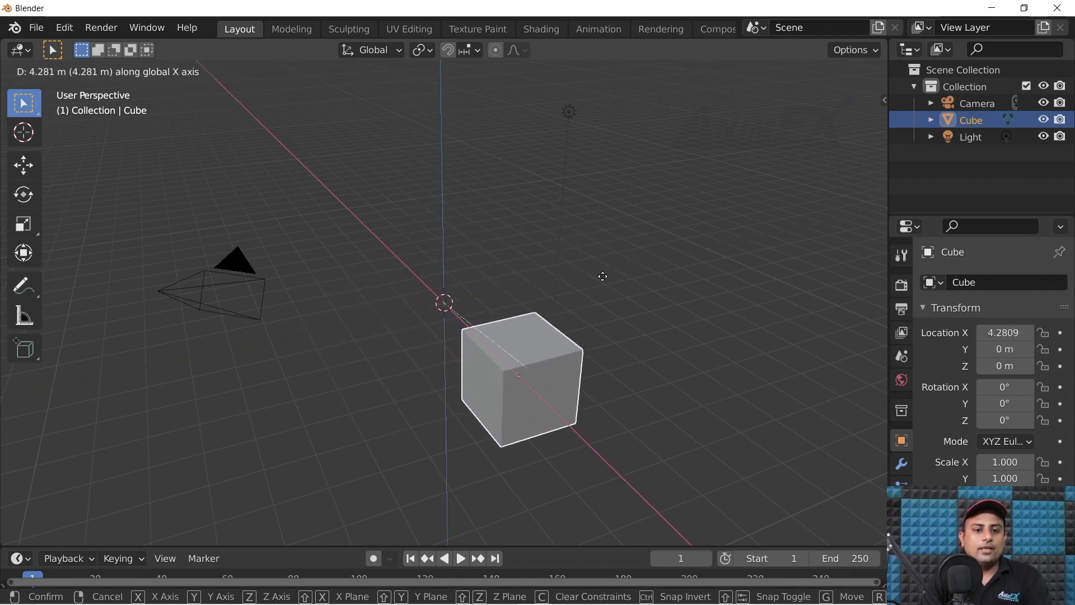
key(z)
key(x)
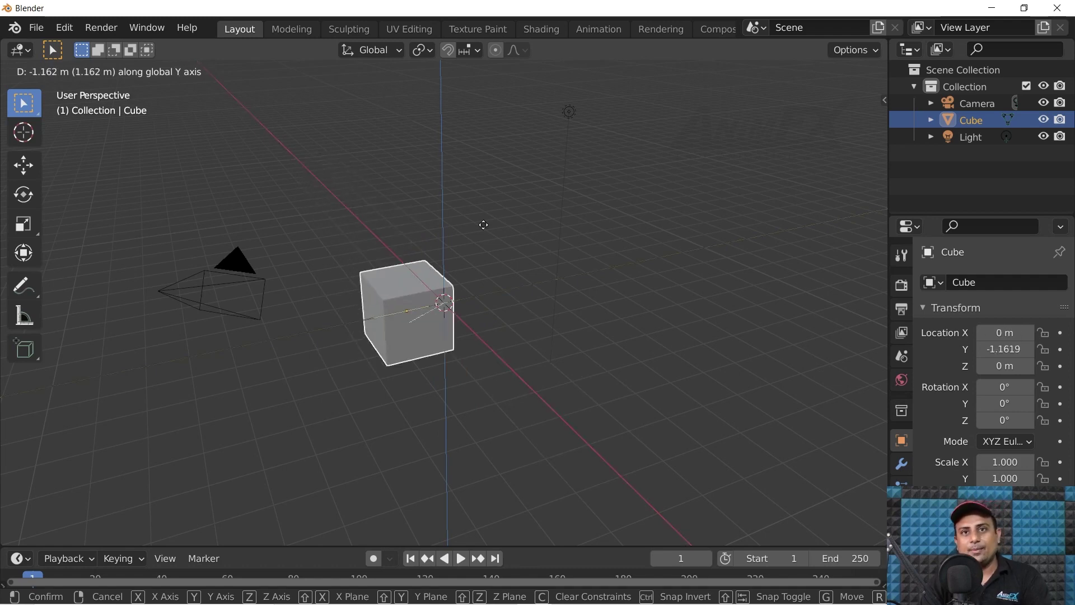
key(y)
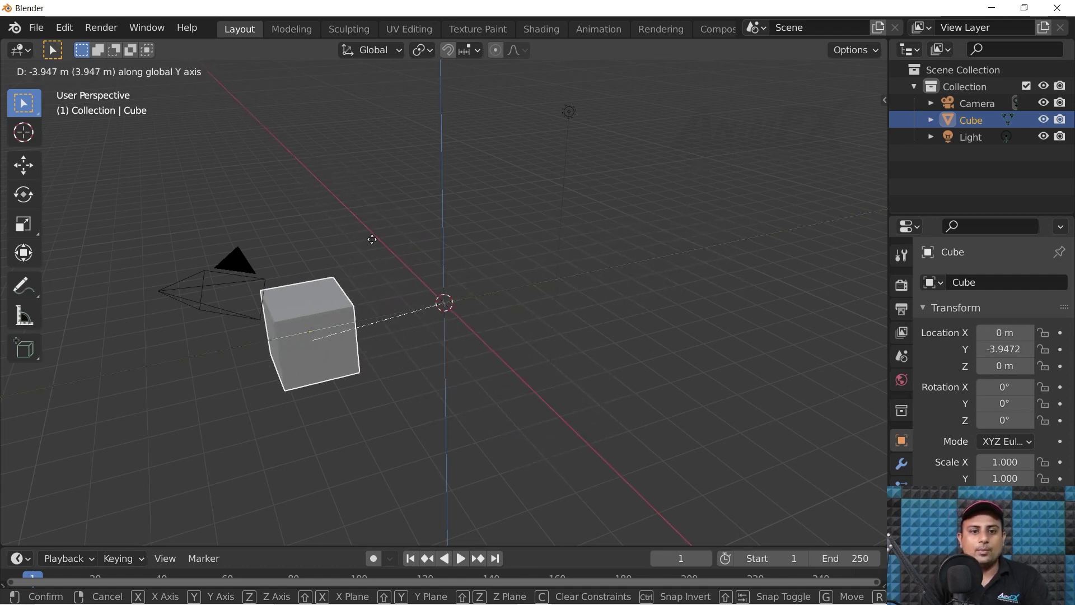
key(z)
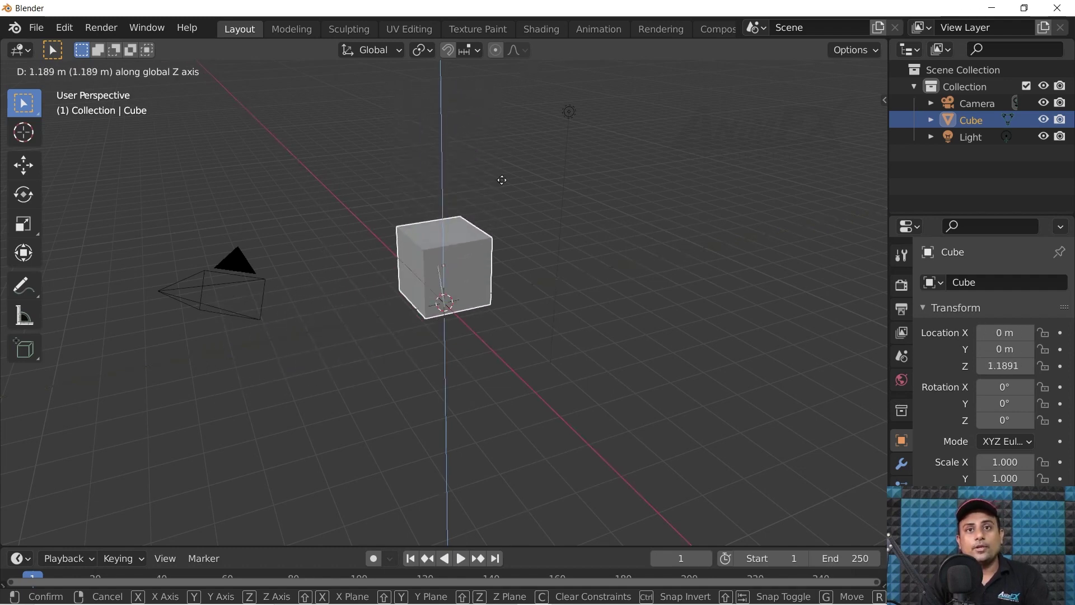
- Switch constraints again, clear them with C, constrain to X, and cancel the move
key(x)
key(y)
key(z)
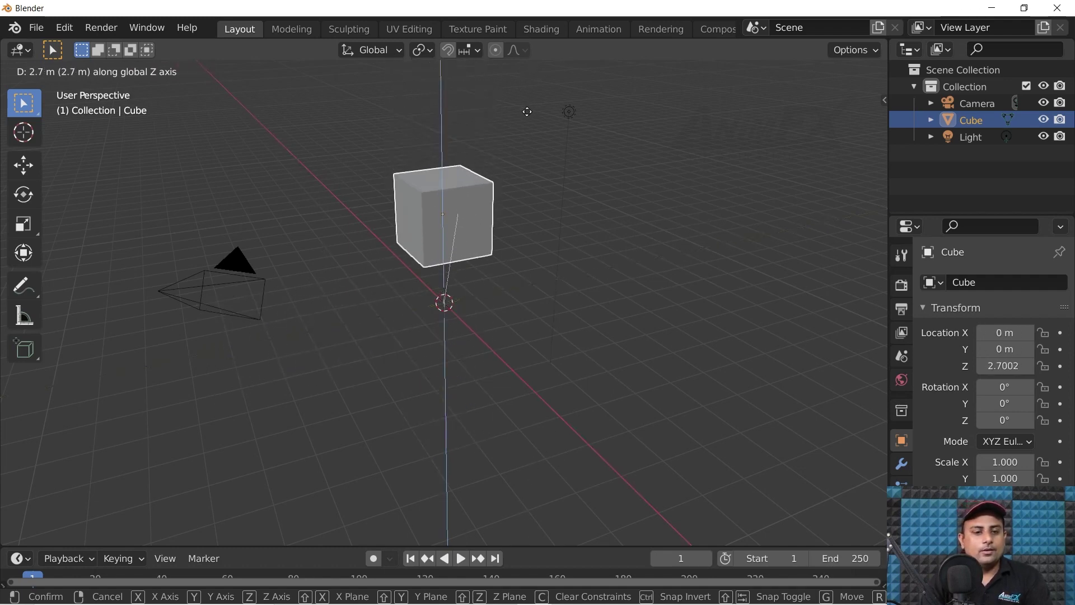
key(y)
key(z)
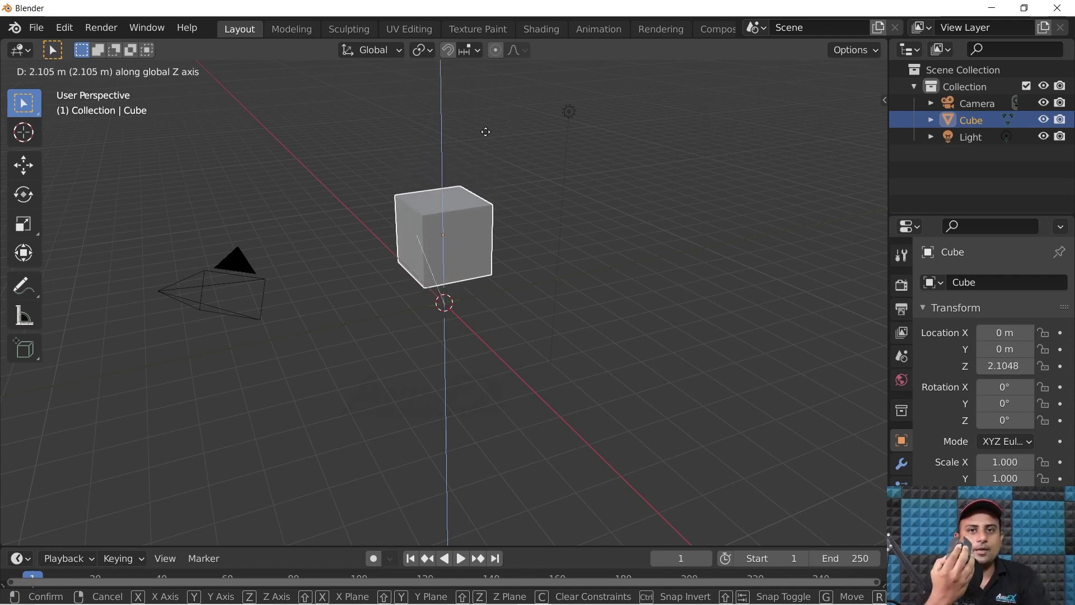
key(c)
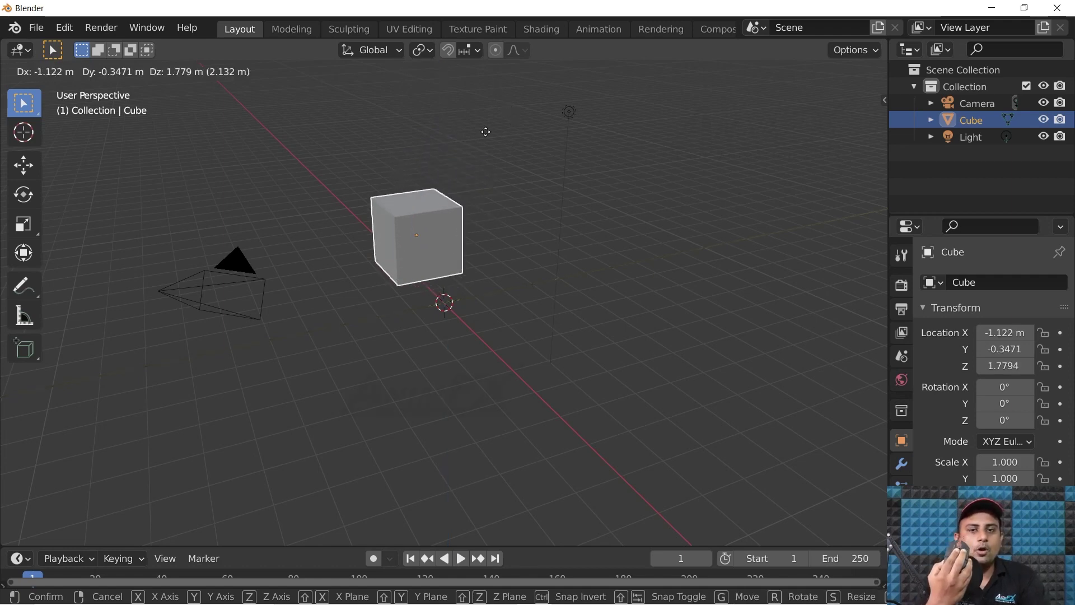
key(x)
key(Escape)
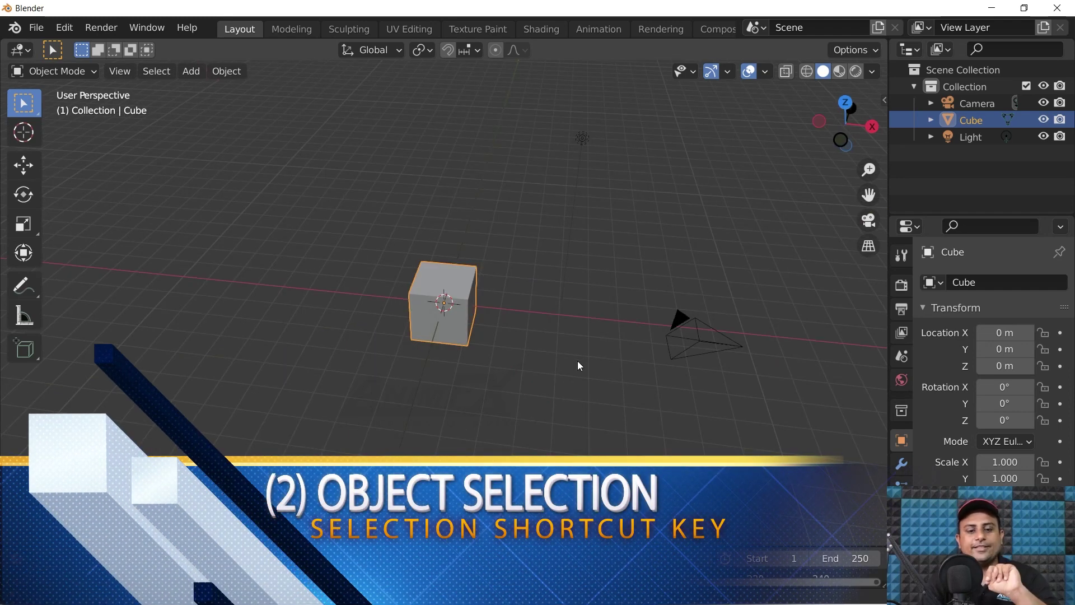
- Delete the cube, add a UV Sphere at the origin, and enter its Edit Mode
middle_drag(486, 337, 459, 323)
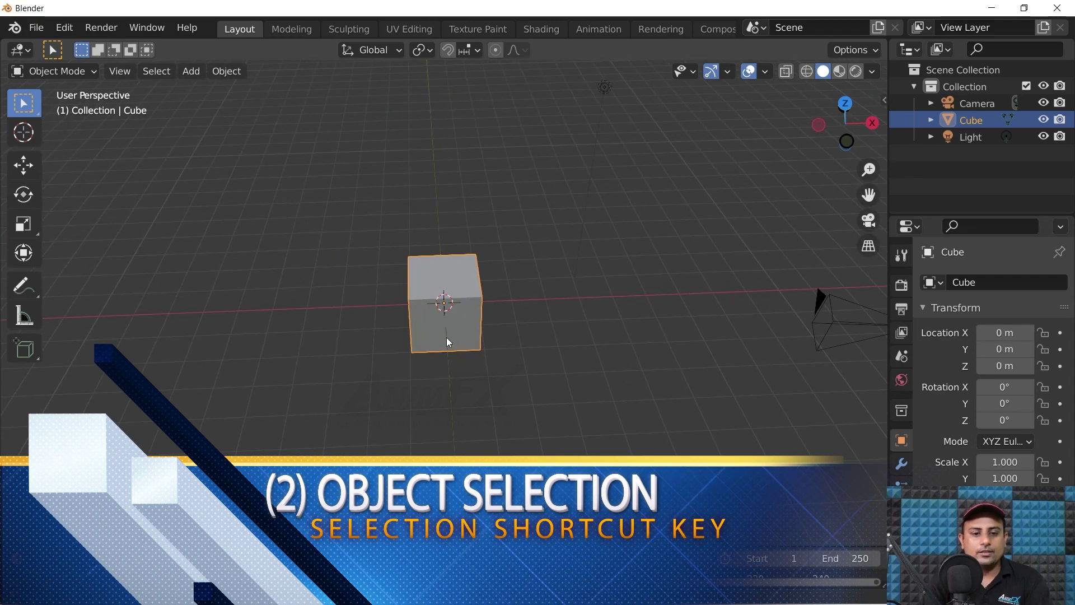
key(Delete)
key(shift+a)
mouse_move(348, 267)
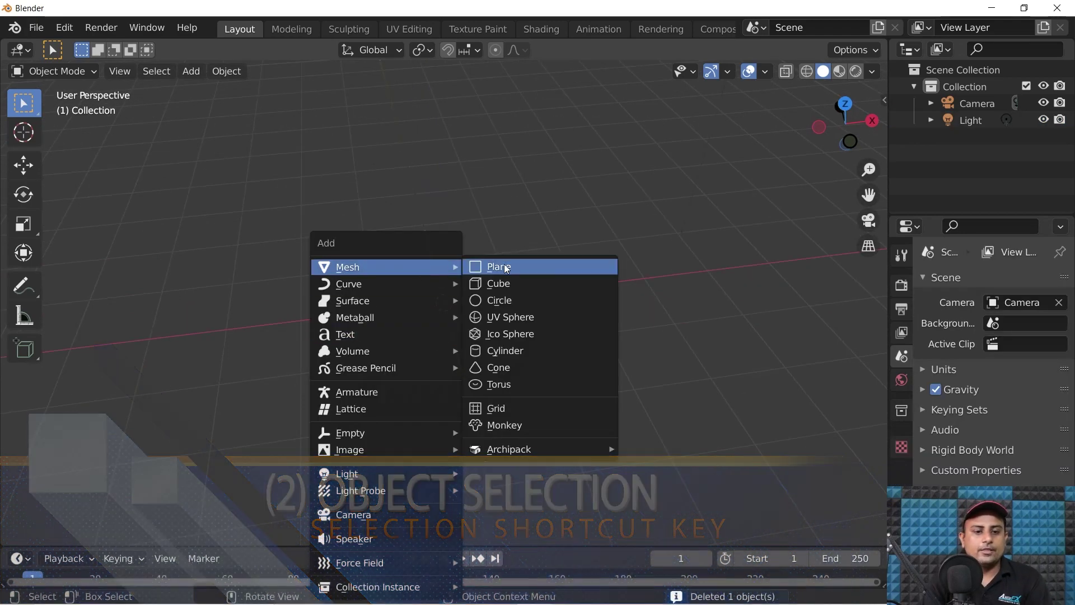
click(570, 317)
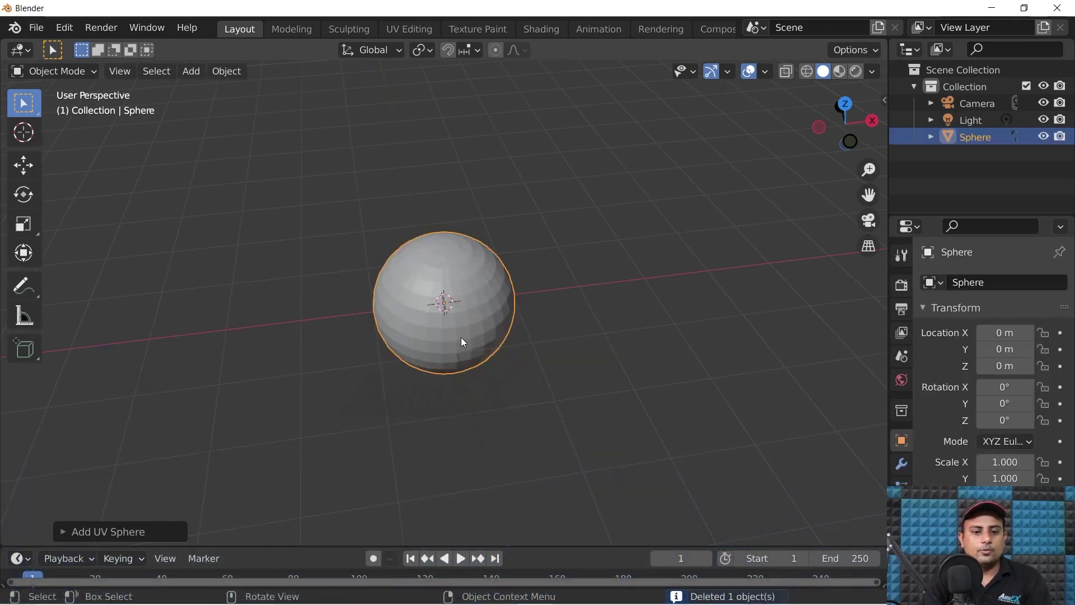
scroll(468, 337, up, 2)
key(Tab)
scroll(471, 338, up, 3)
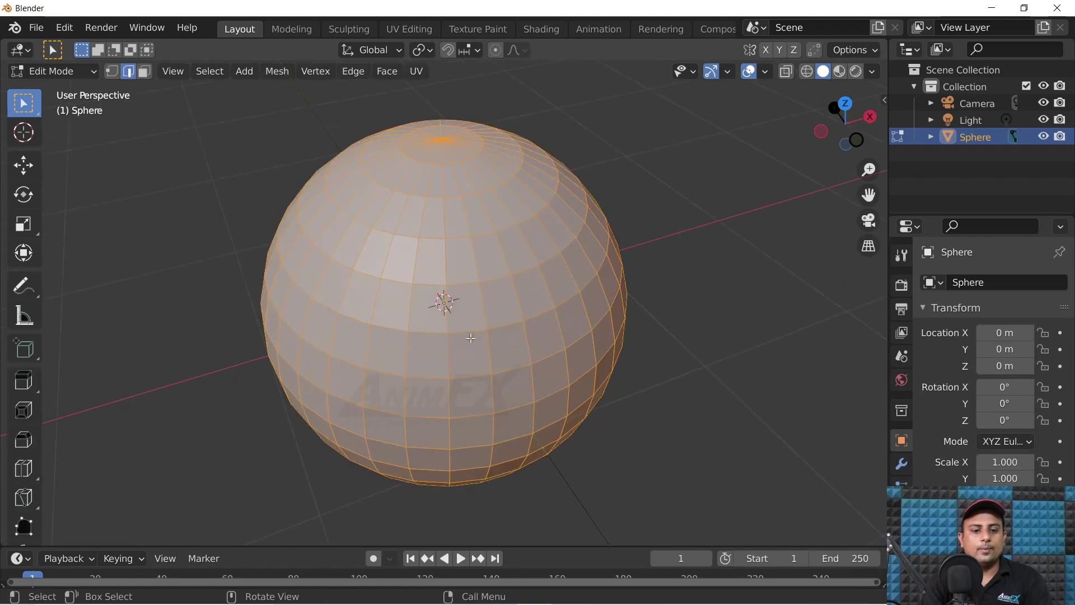
- Deselect the sphere's mesh and select a shortest edge path between two edges
click(700, 273)
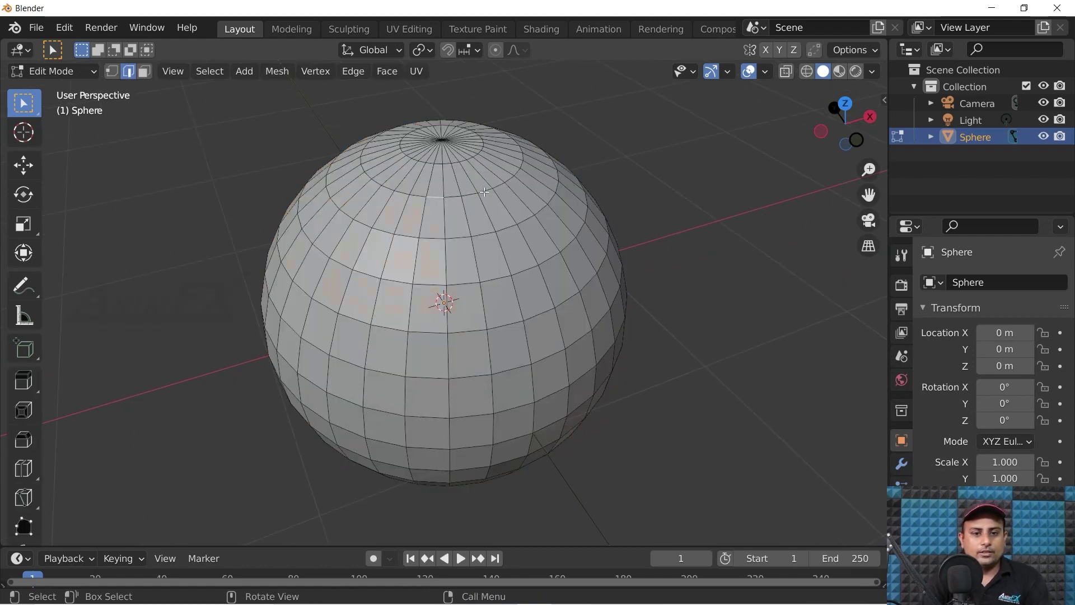
click(548, 190)
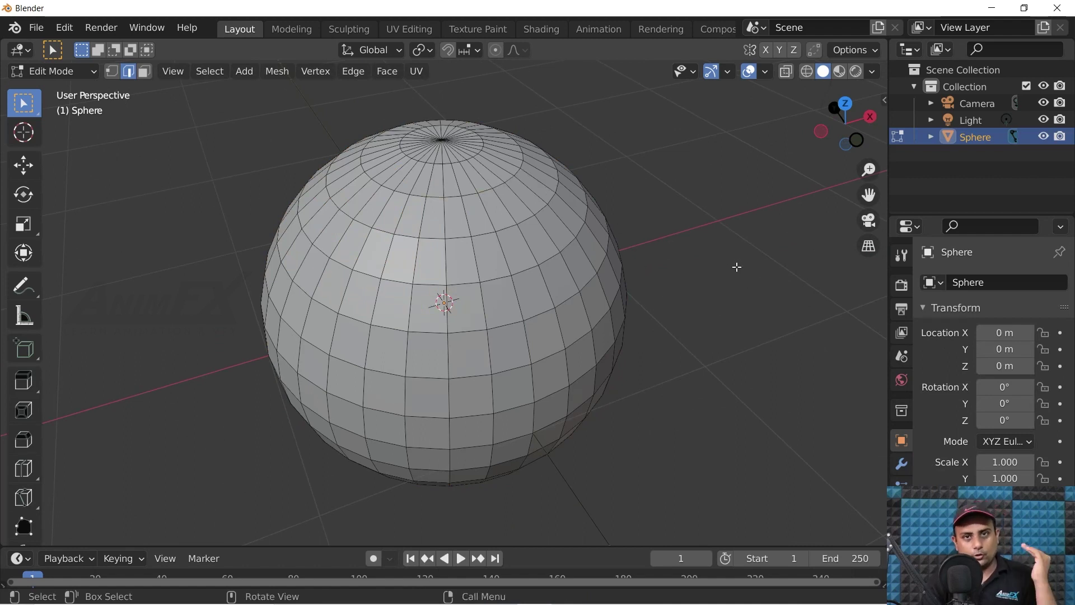
ctrl+click(342, 212)
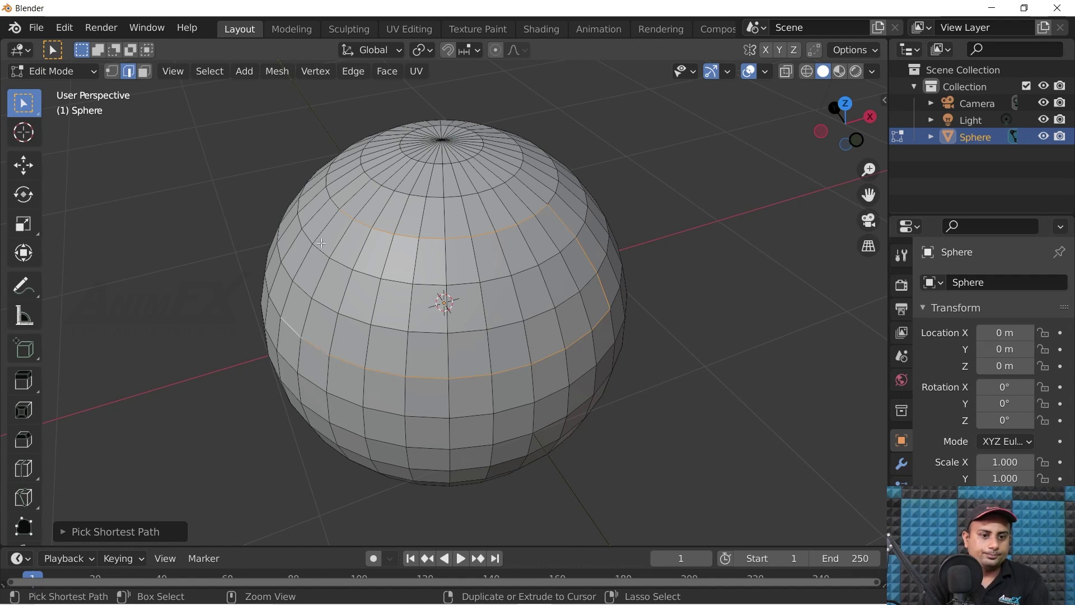
- Orbit around the sphere, clear the path, and select the upper-ring edge loop
middle_drag(334, 221, 549, 268)
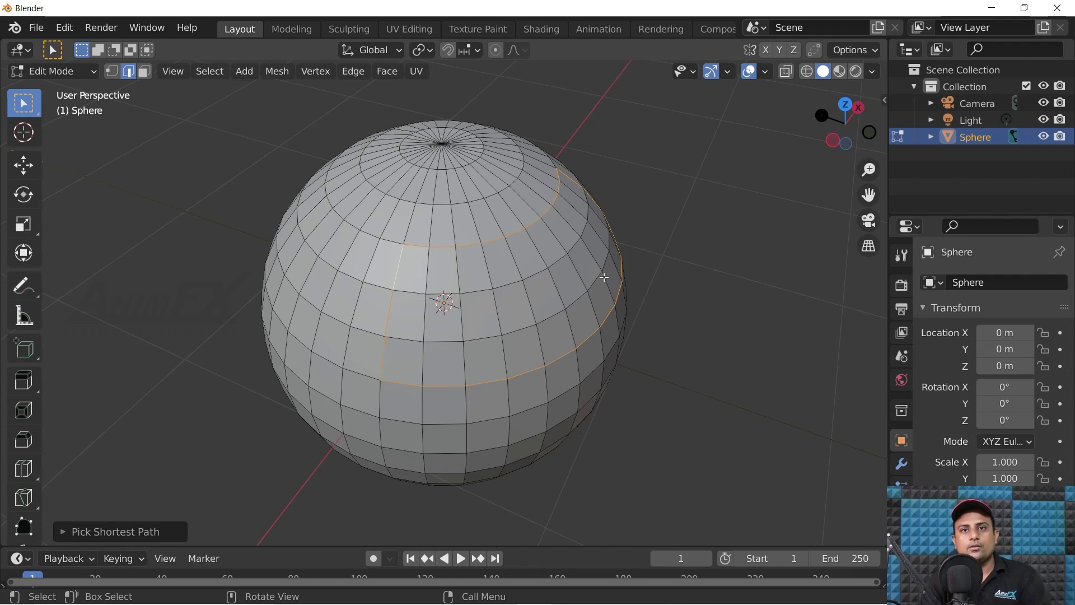
mouse_move(604, 277)
middle_down()
mouse_move(530, 269)
mouse_move(661, 202)
middle_up()
click(667, 200)
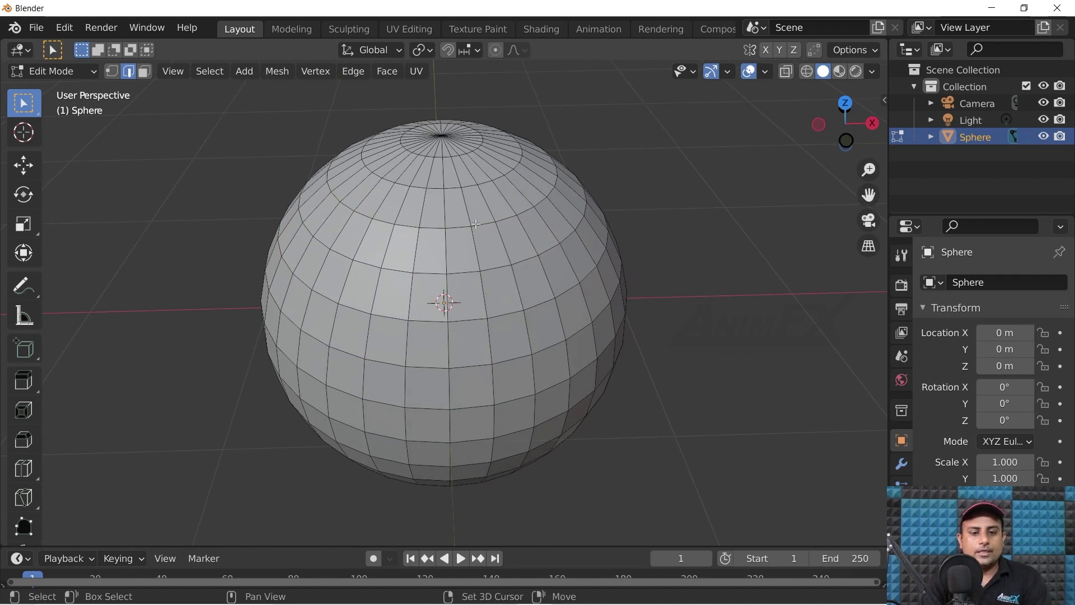
alt+click(476, 224)
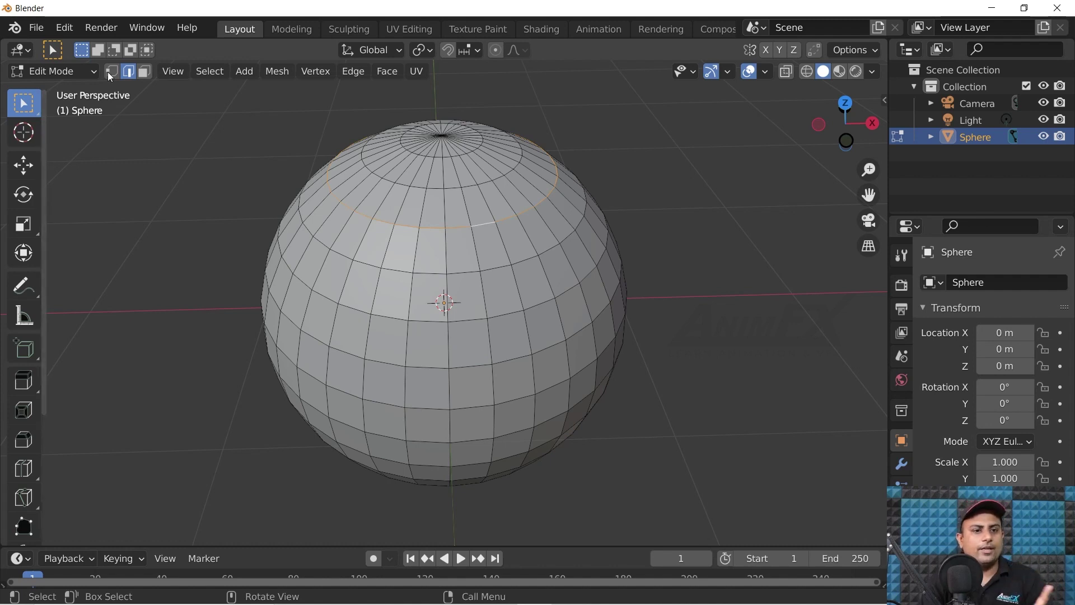
- Switch to vertex select, add a second edge loop, then deselect everything
key(1)
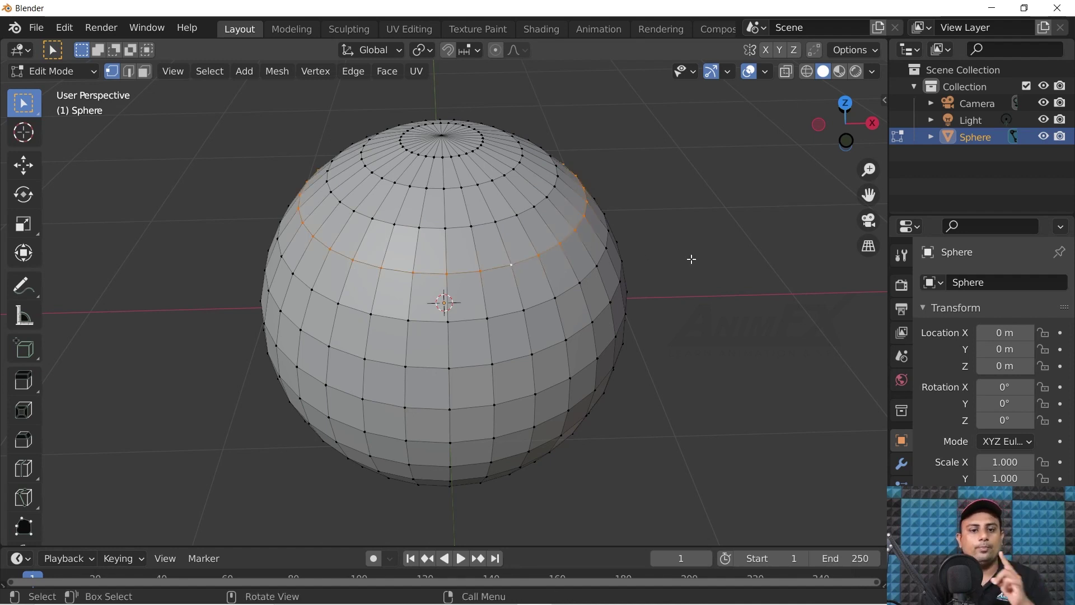
alt+shift+click(522, 317)
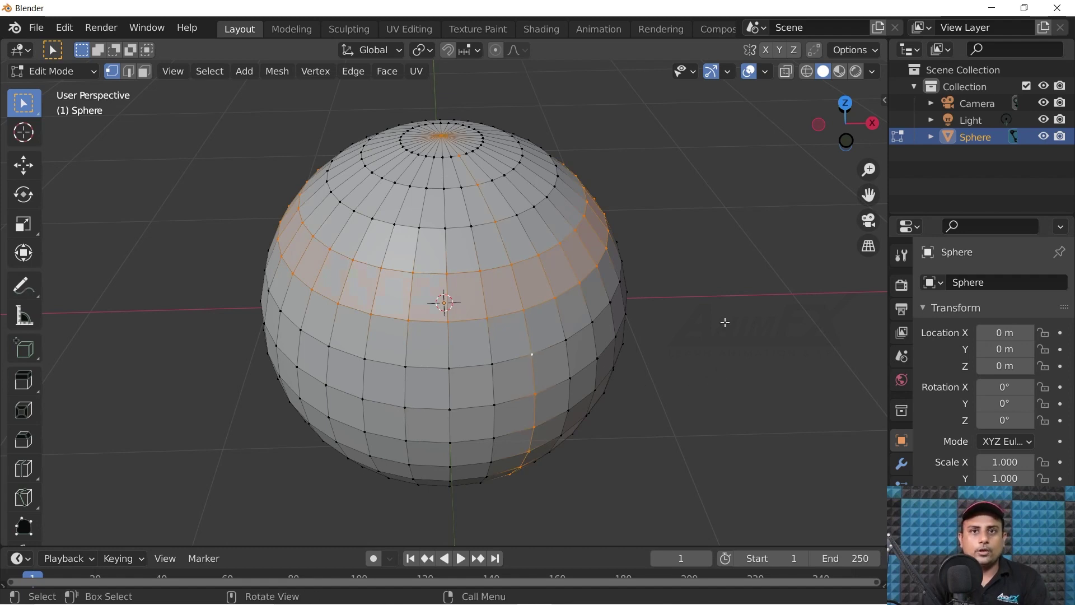
key(alt+a)
middle_drag(668, 335, 726, 333)
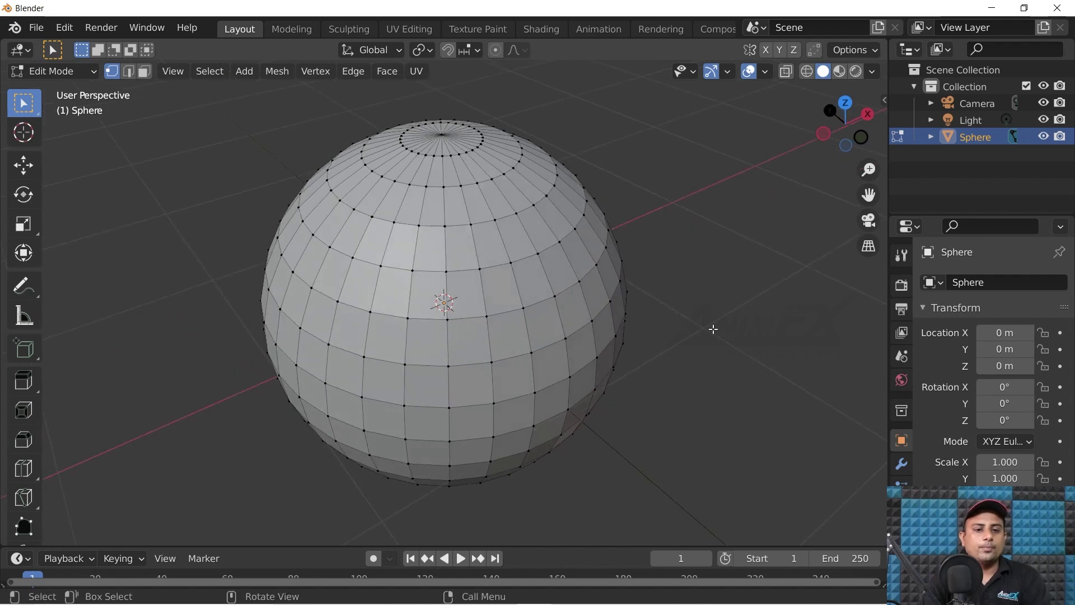
- Return the sphere to Object Mode, then zoom out and orbit the view
key(Tab)
scroll(602, 371, down, 2)
scroll(603, 371, down, 3)
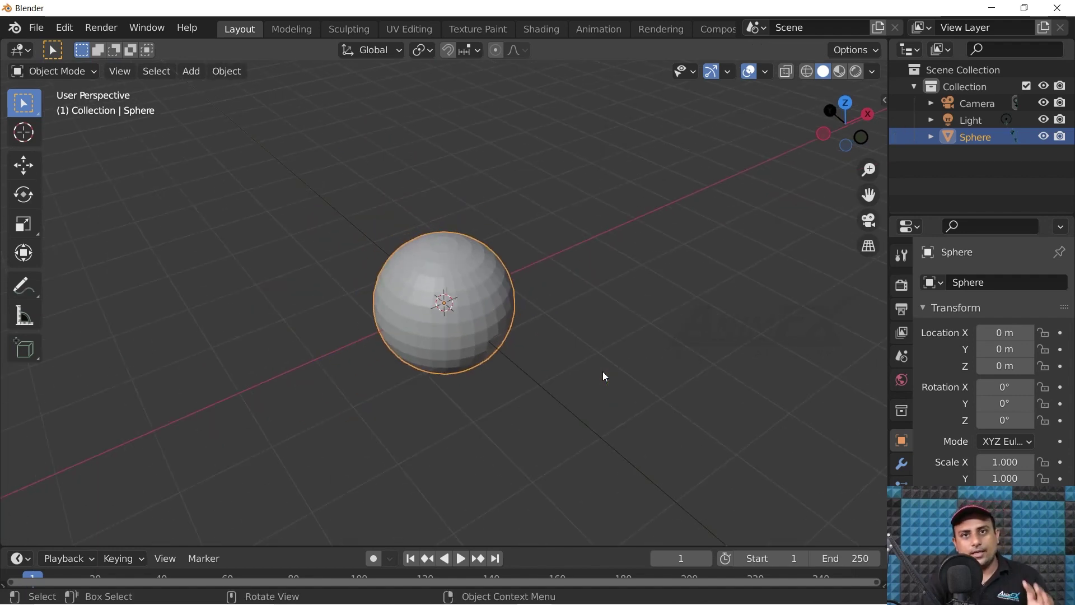
scroll(602, 371, down, 2)
mouse_move(602, 371)
middle_down()
mouse_move(602, 357)
mouse_move(632, 358)
middle_up()
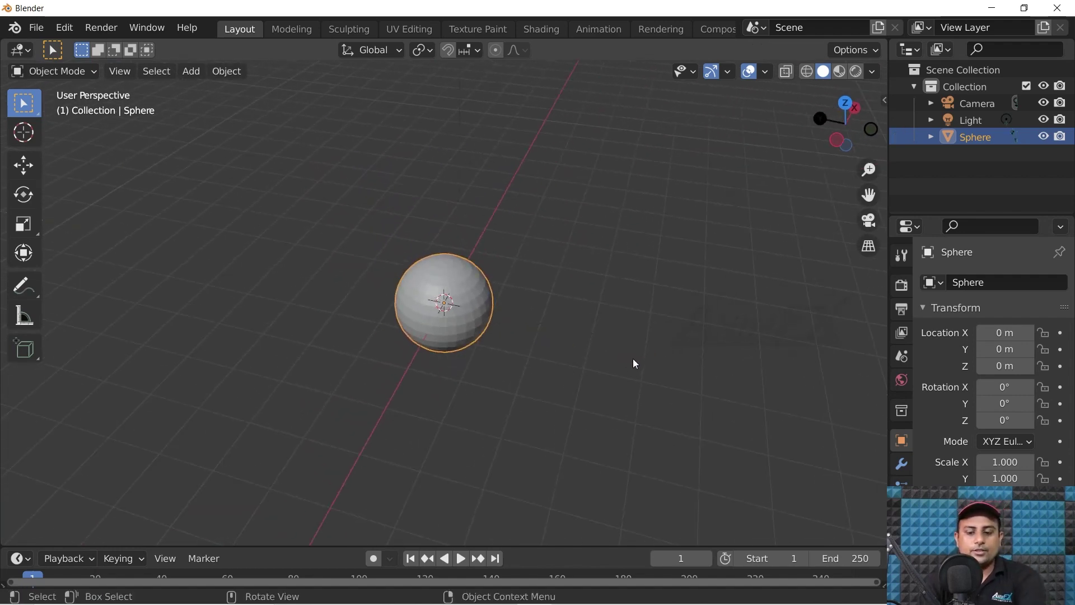
- Delete the sphere, add a Monkey mesh, face it from the front, and enter Edit Mode
key(Delete)
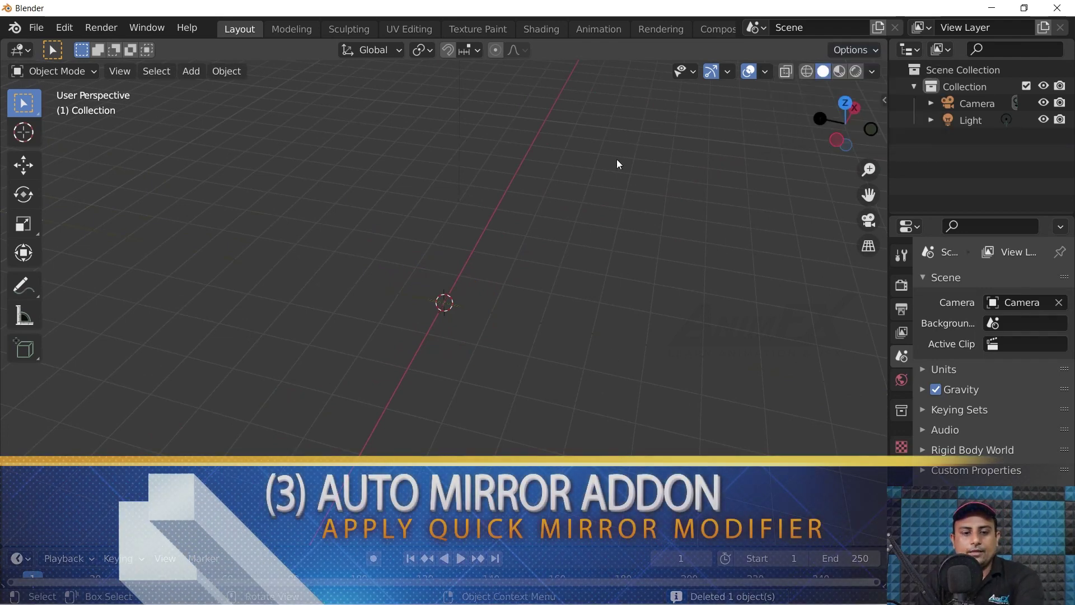
key(shift+a)
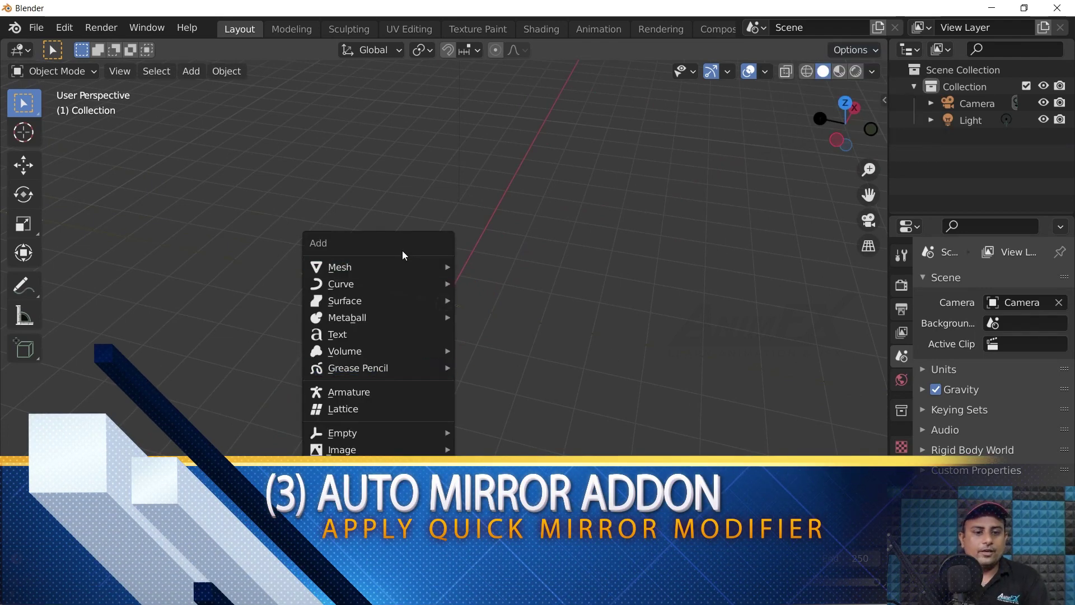
mouse_move(341, 267)
click(546, 425)
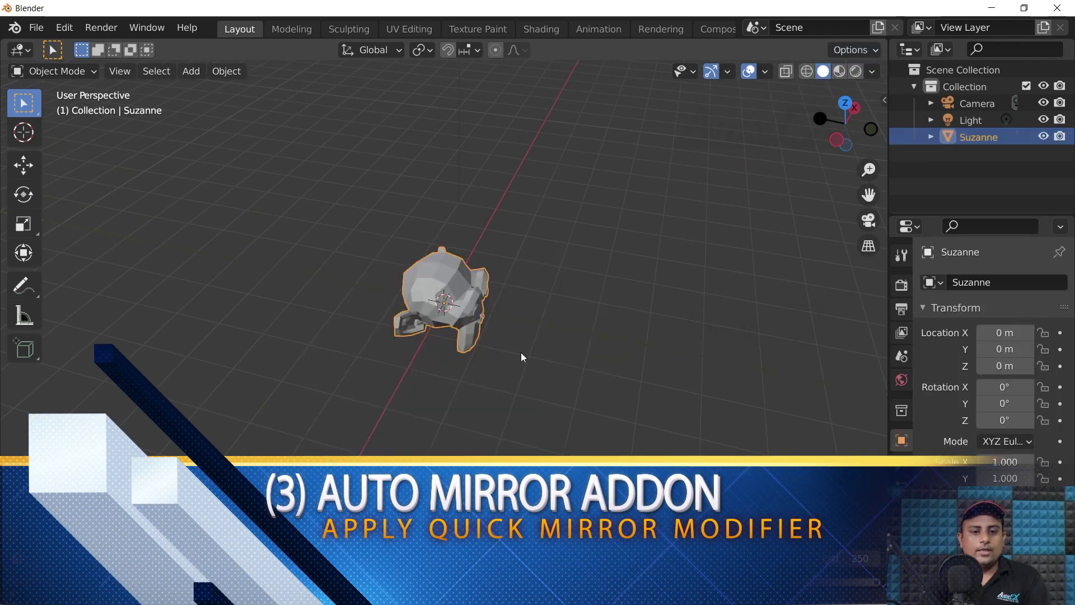
mouse_move(521, 358)
middle_down()
mouse_move(633, 374)
mouse_move(495, 365)
mouse_move(508, 337)
middle_up()
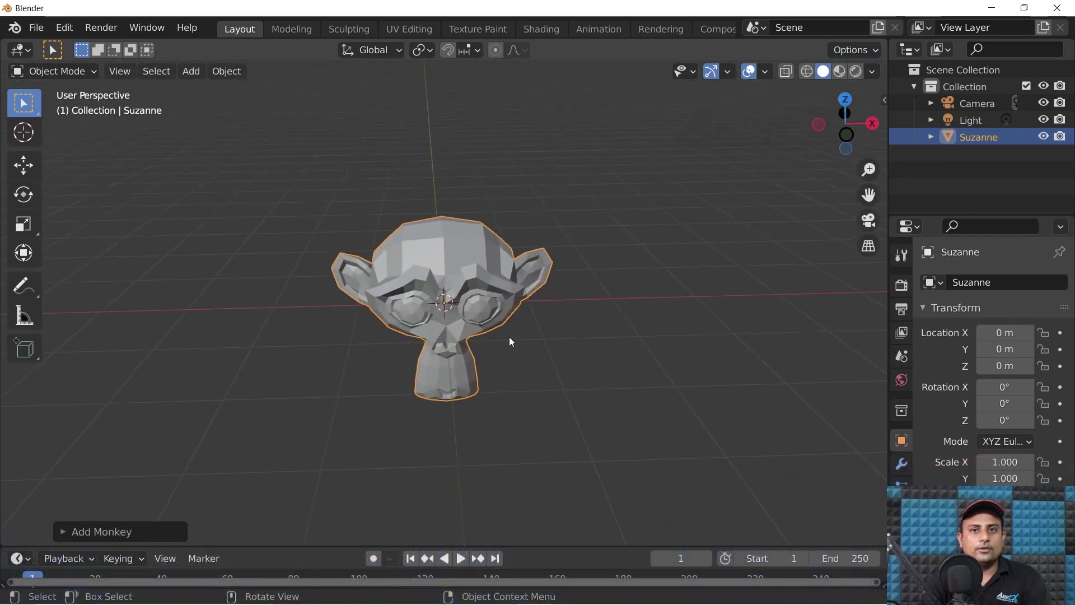
key(Tab)
- In front wireframe view, box-select and delete the left-half vertices of Suzanne
middle_drag(560, 375, 575, 371)
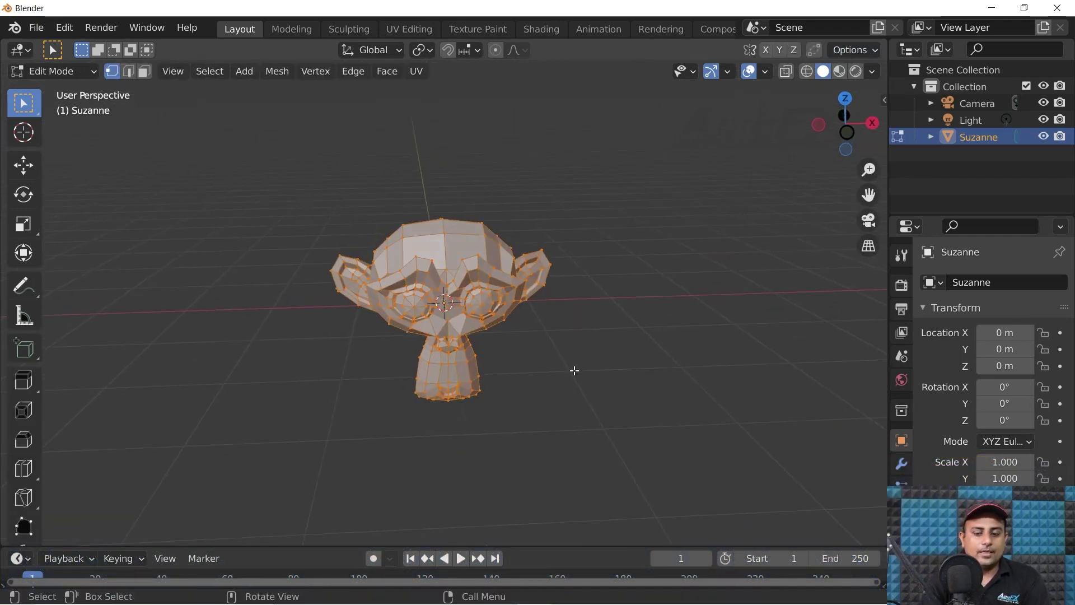
key(KP_1)
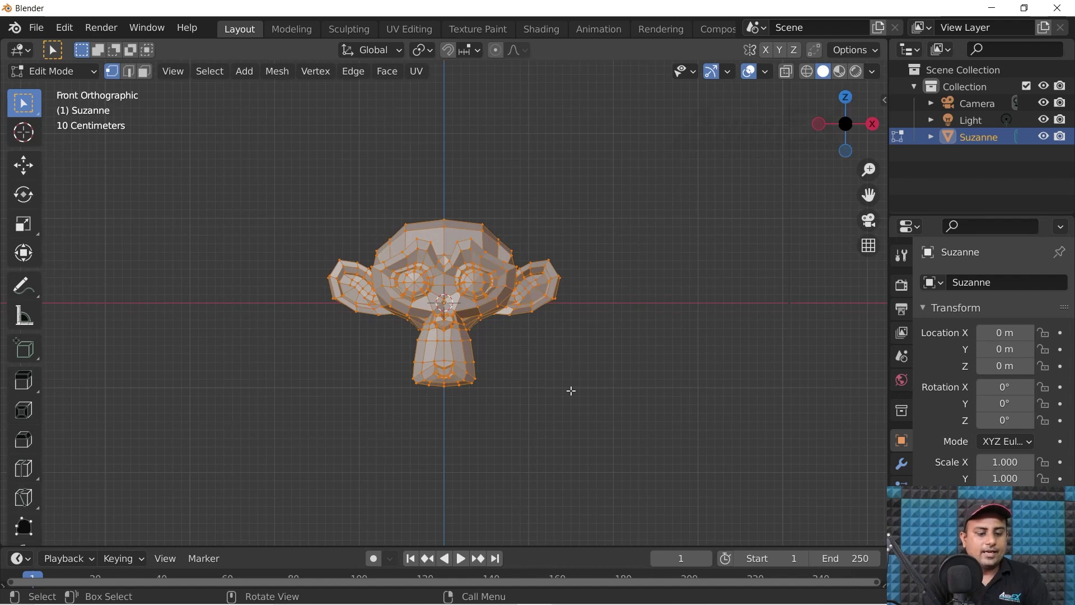
key(z)
click(361, 250)
key(alt+a)
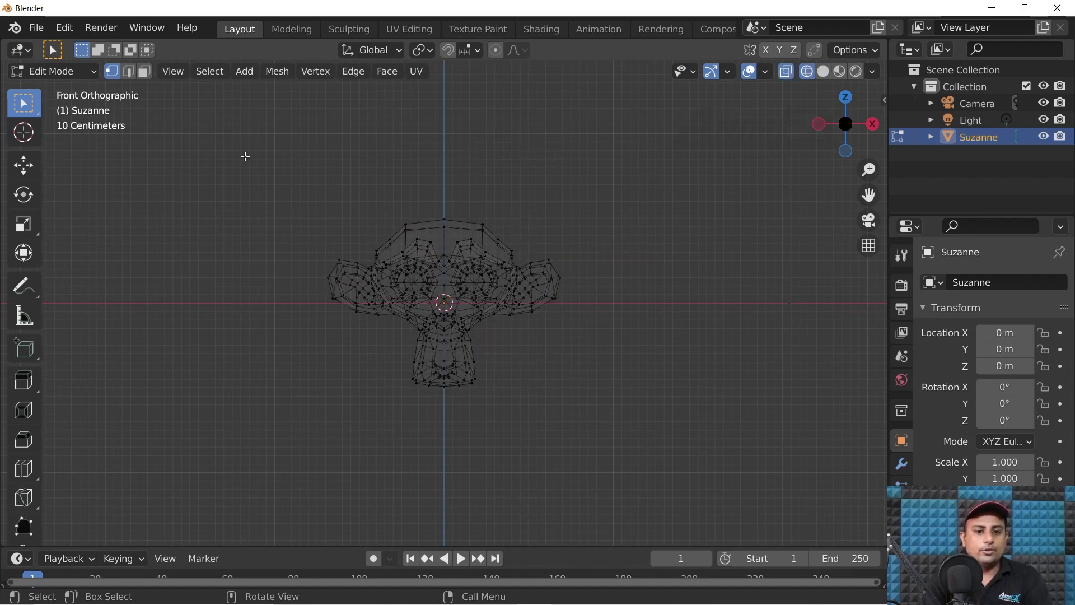
drag(233, 121, 441, 464)
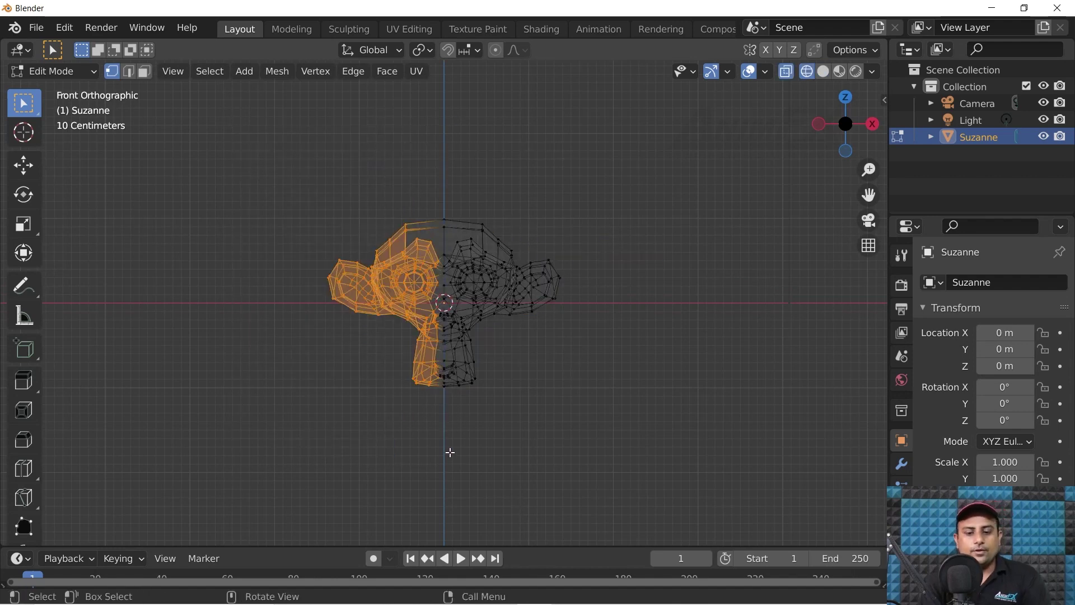
key(x)
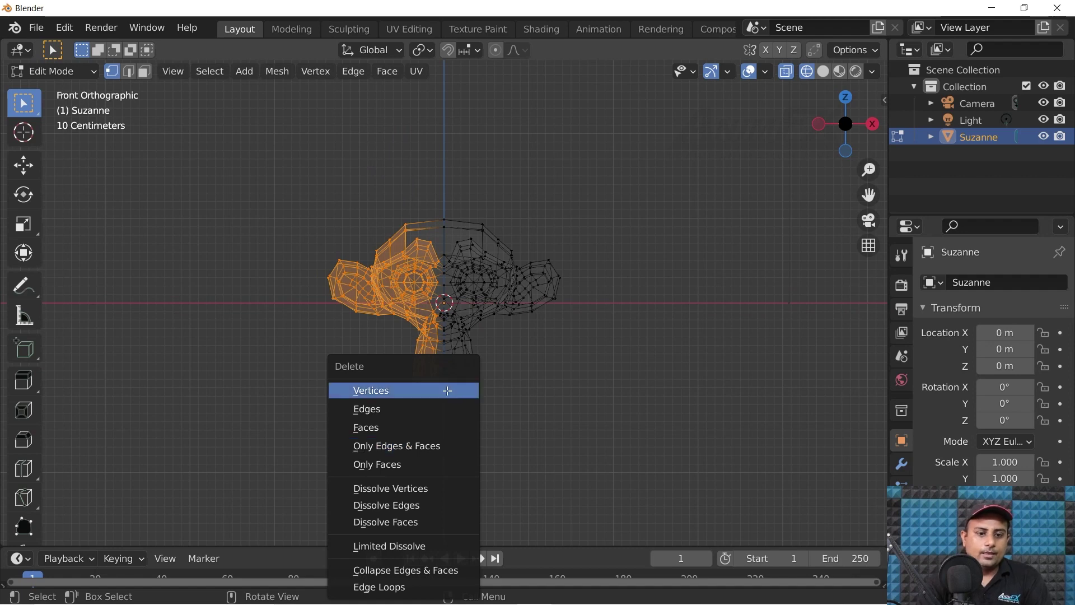
click(468, 390)
- Return the half-head to Object Mode with solid shading and show its modifiers
key(Tab)
middle_drag(468, 393, 499, 445)
key(z)
click(621, 447)
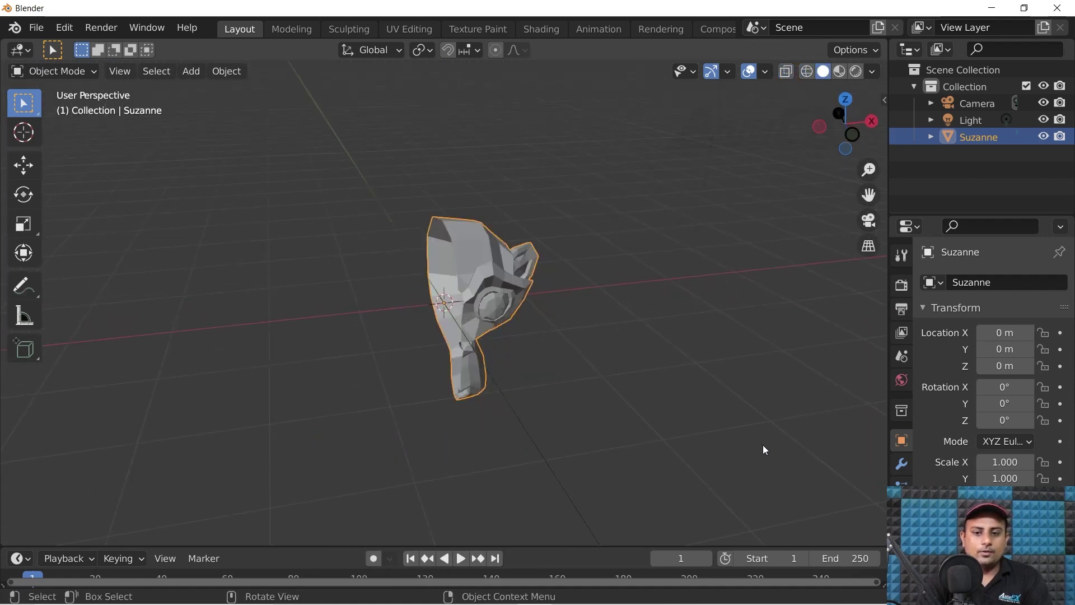
click(900, 464)
- Add a Mirror modifier to the half Suzanne, inspect it, then remove it
click(984, 283)
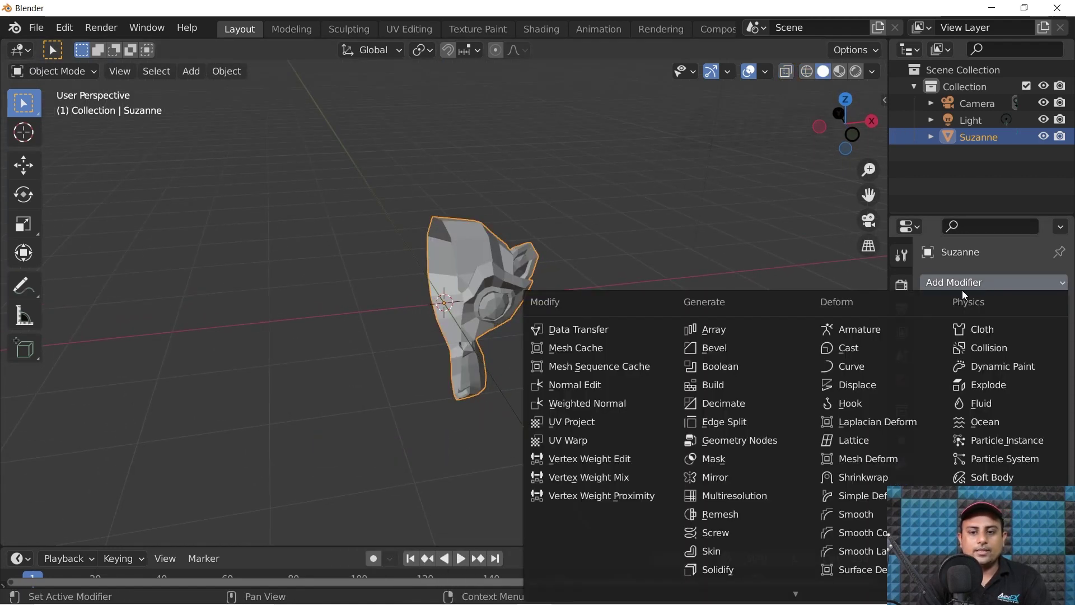
click(752, 476)
middle_drag(672, 412, 653, 403)
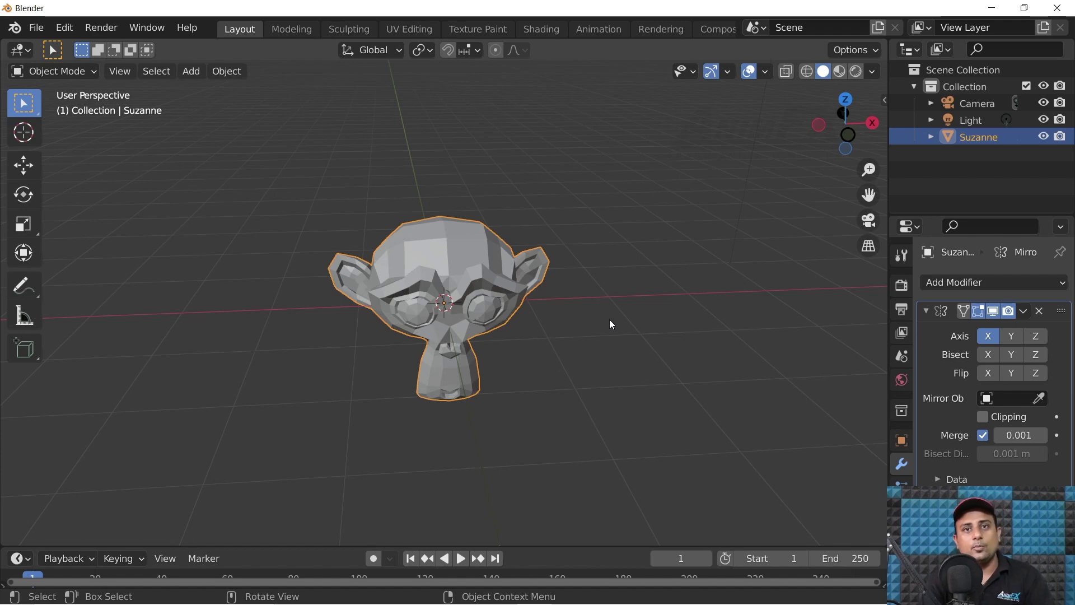
mouse_move(609, 324)
middle_down()
mouse_move(566, 339)
mouse_move(579, 325)
middle_up()
click(1039, 310)
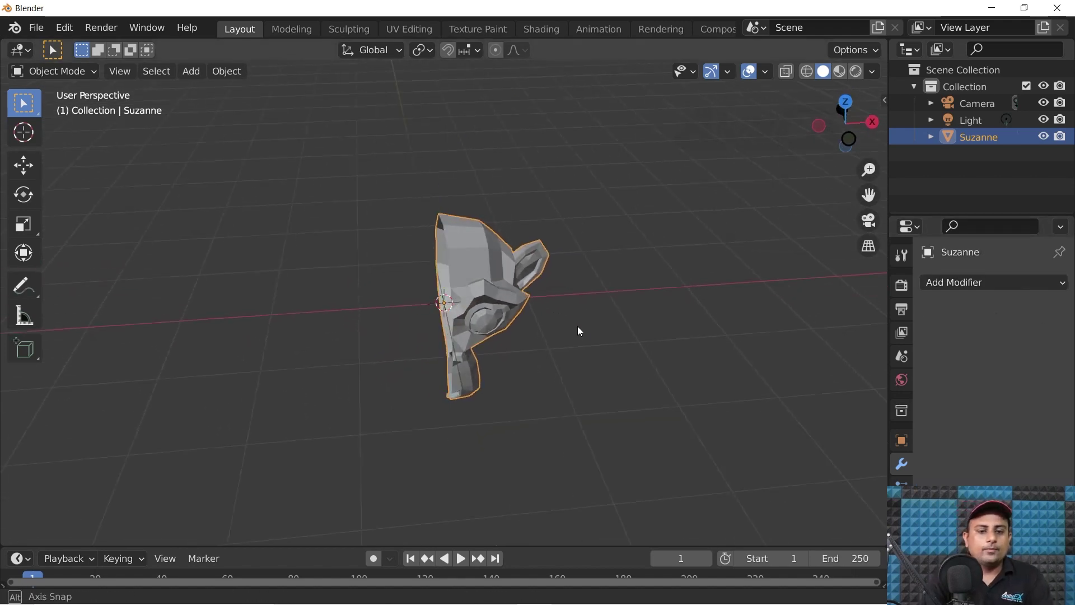
- Delete the half Suzanne and add a new complete monkey head at the origin
key(Delete)
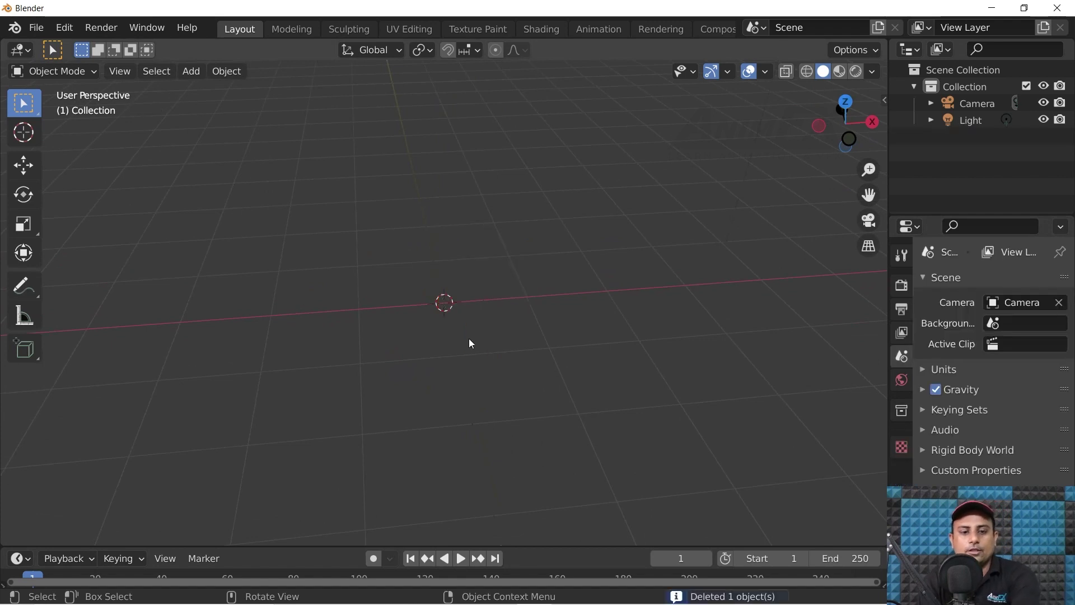
key(shift+a)
mouse_move(92, 255)
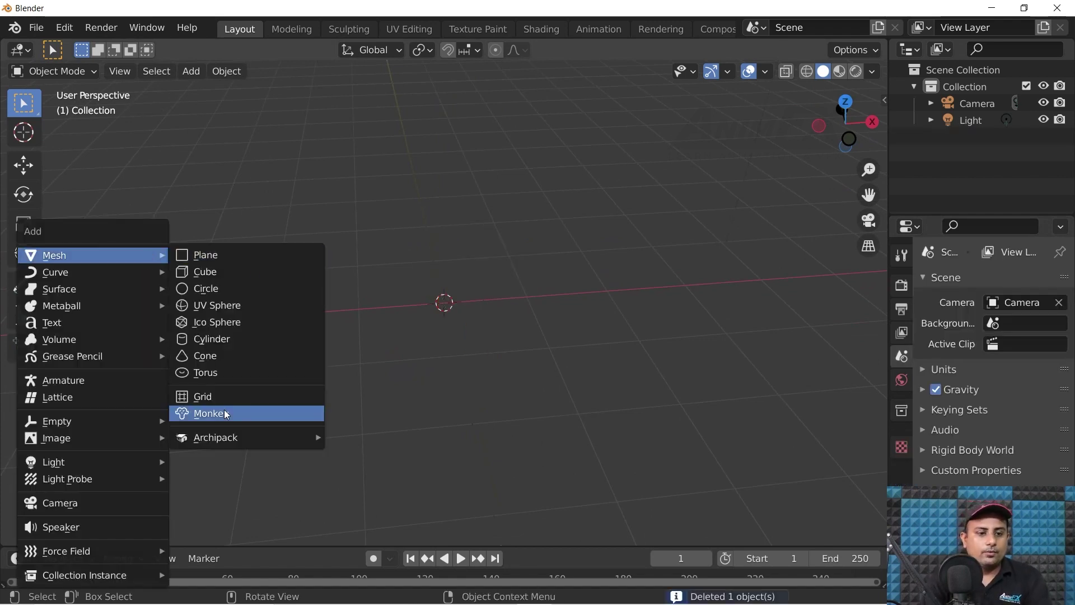
click(235, 413)
middle_drag(505, 288, 495, 281)
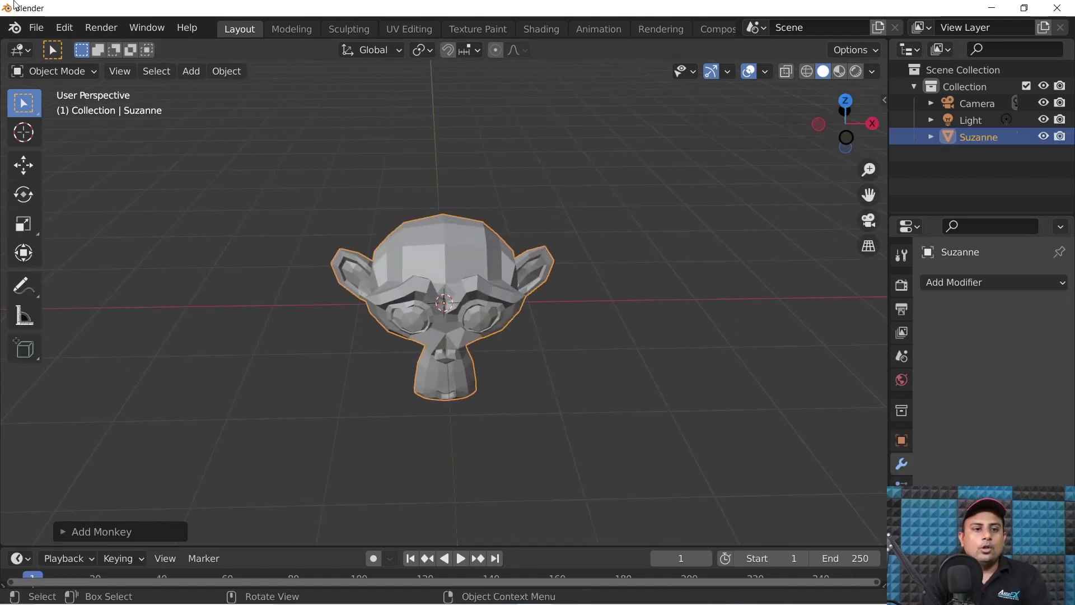
click(66, 28)
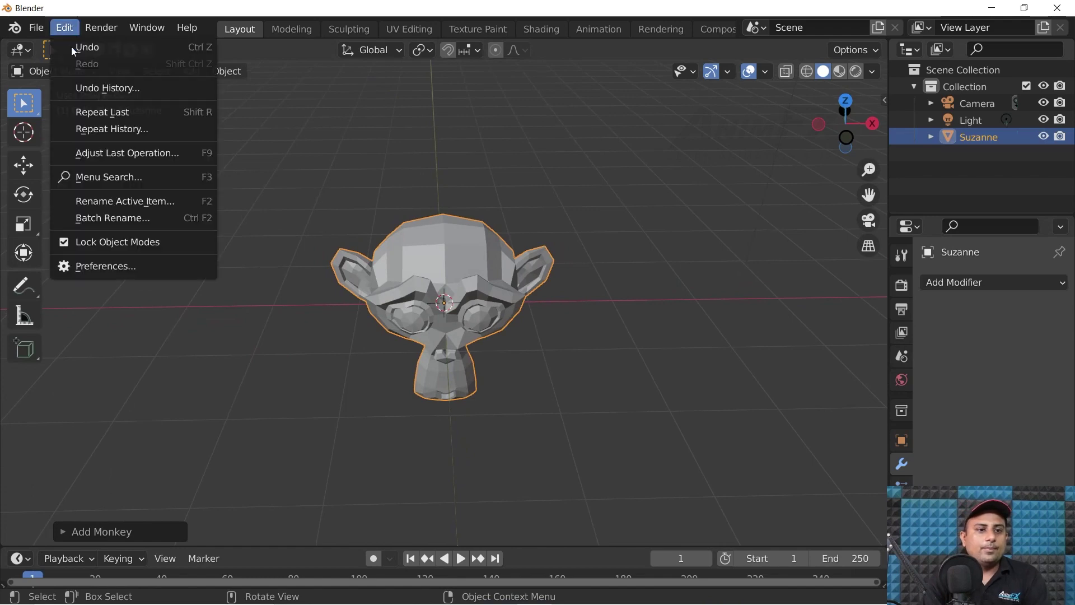
- Search the add-ons for 'mir', enable Mesh: Auto Mirror, and close Preferences
click(120, 268)
click(467, 57)
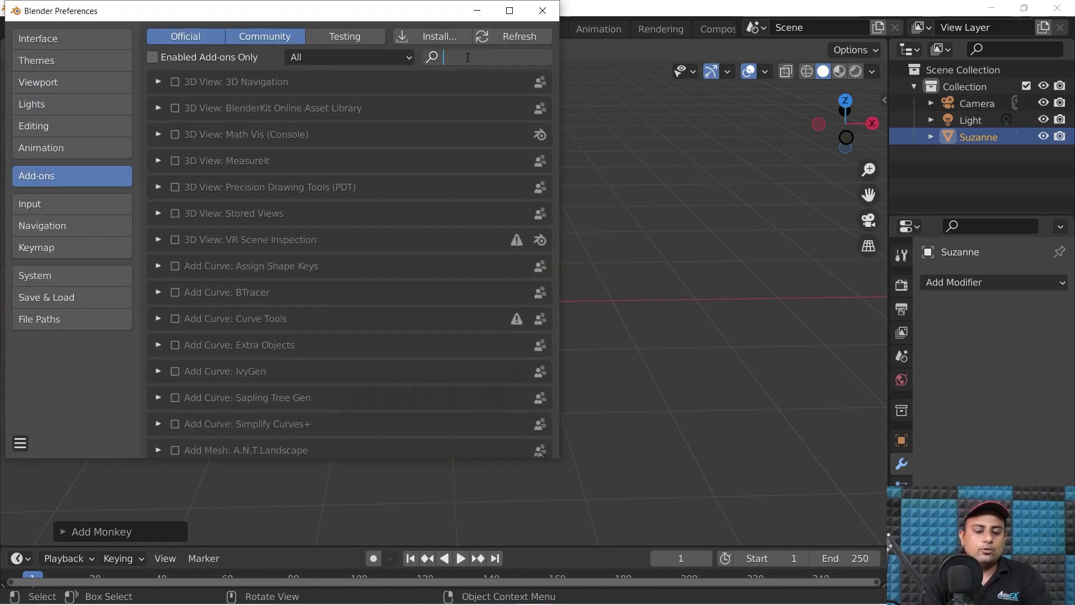
text(mir)
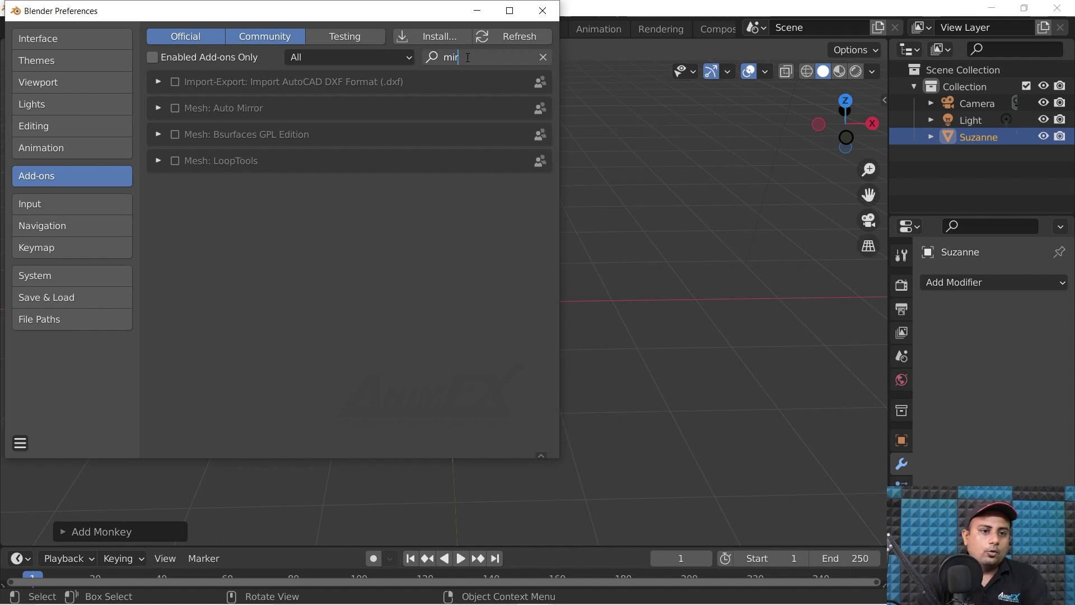
key(Return)
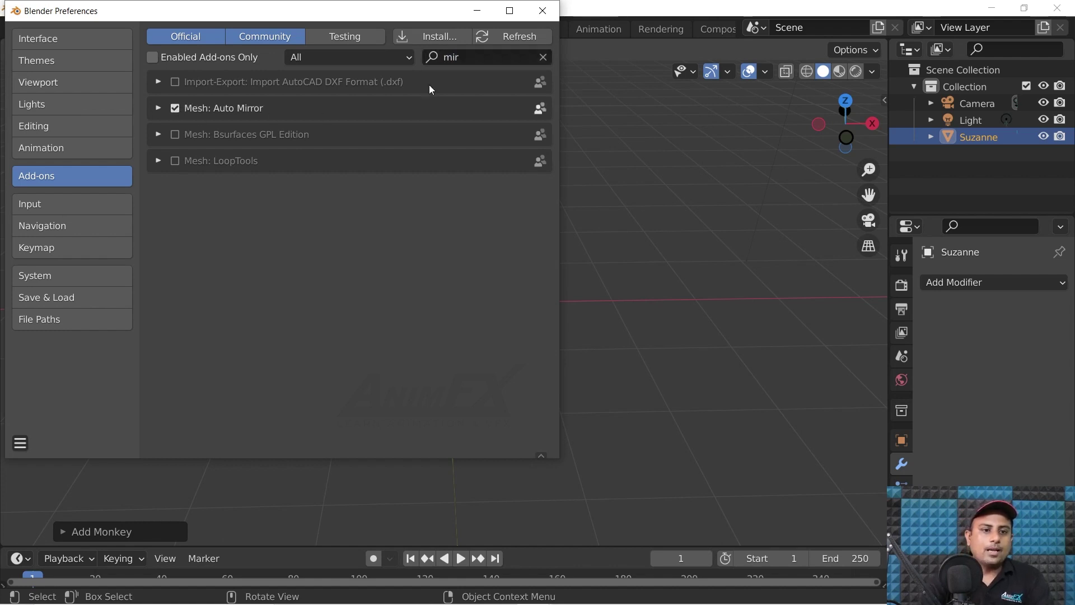
click(542, 11)
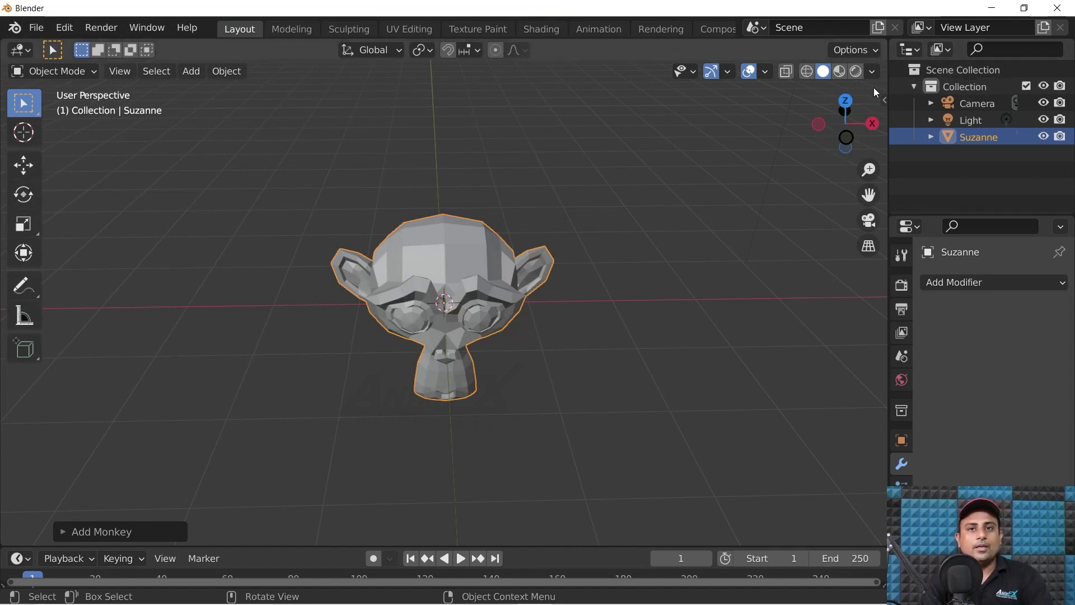
- Run Auto Mirror on Suzanne from the sidebar's Auto Mirror panel
click(884, 101)
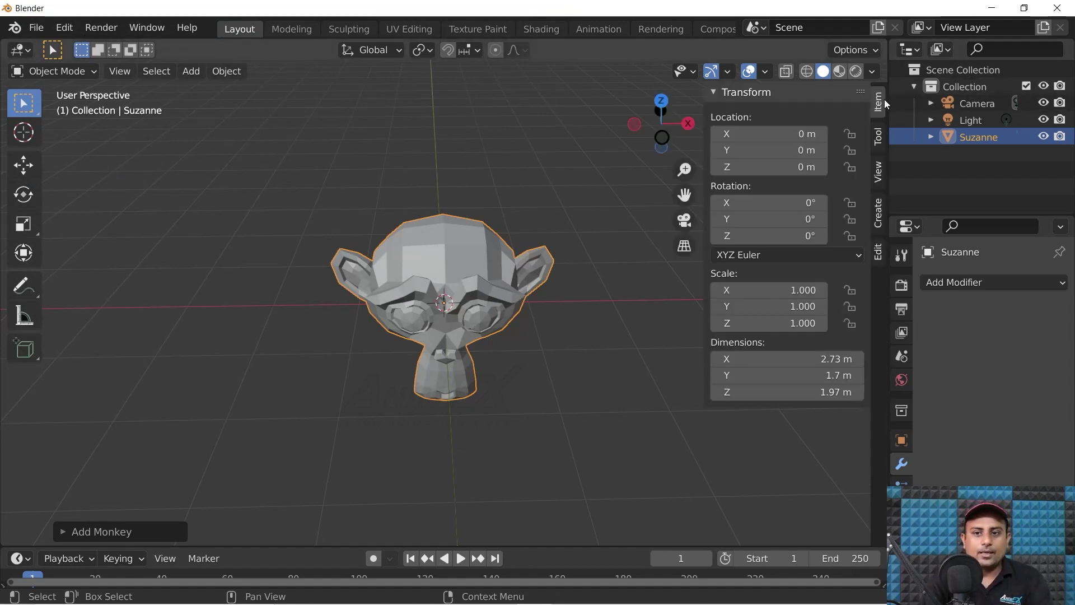
click(878, 253)
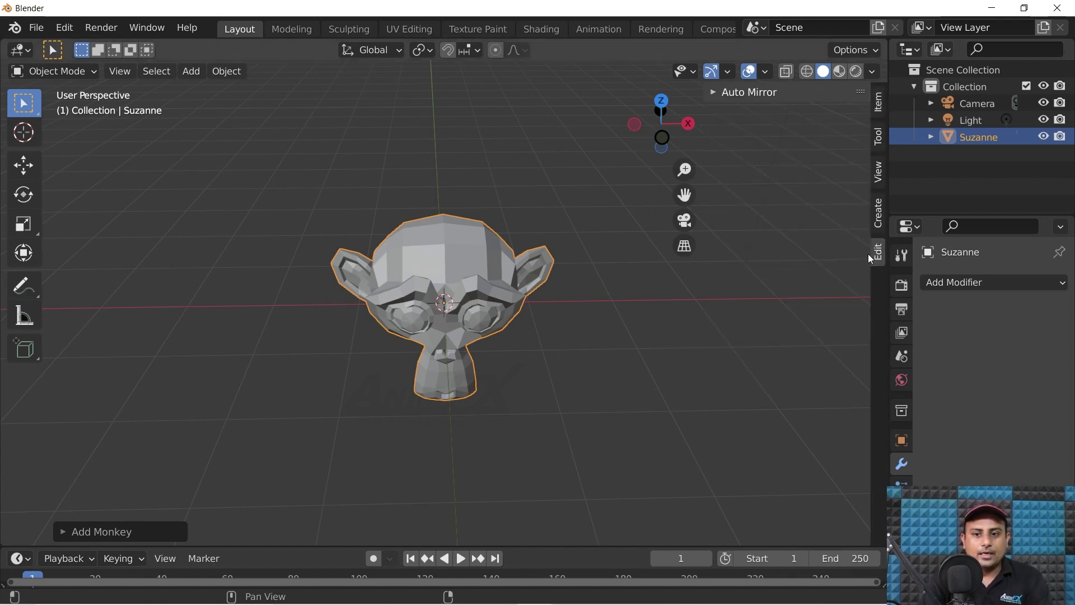
click(748, 93)
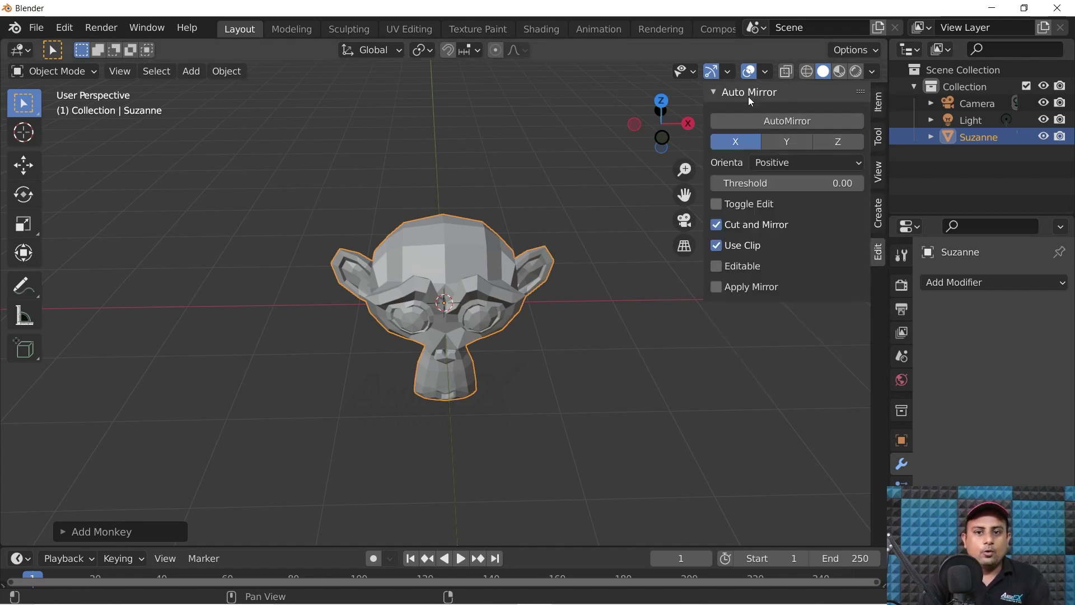
click(772, 125)
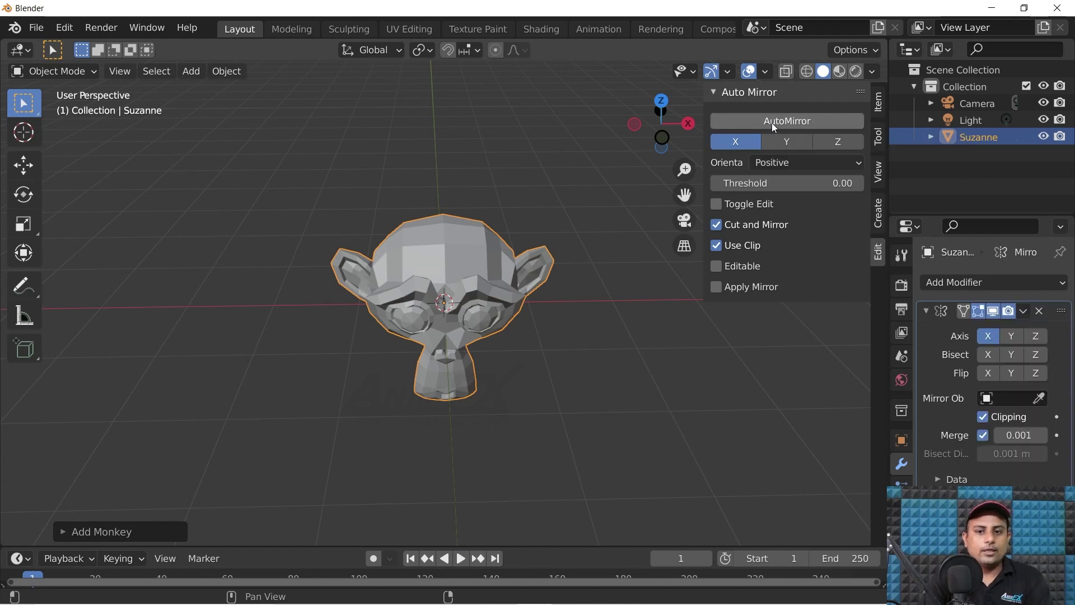
- In Edit Mode, grab the right ear and cheek vertices to test mirroring, then cancel
key(Tab)
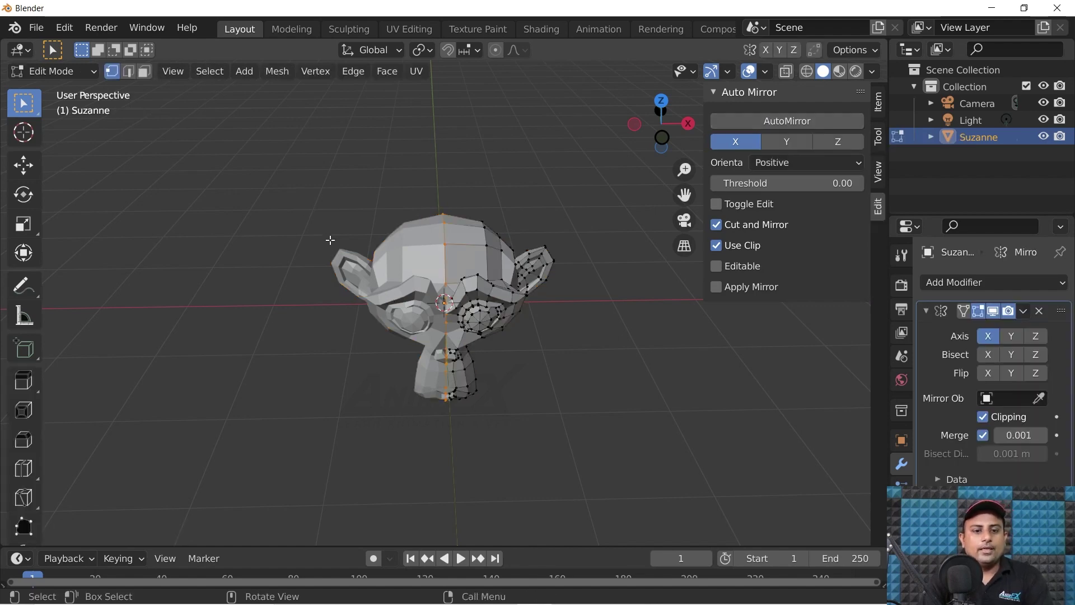
drag(302, 209, 386, 337)
key(Tab)
key(Tab)
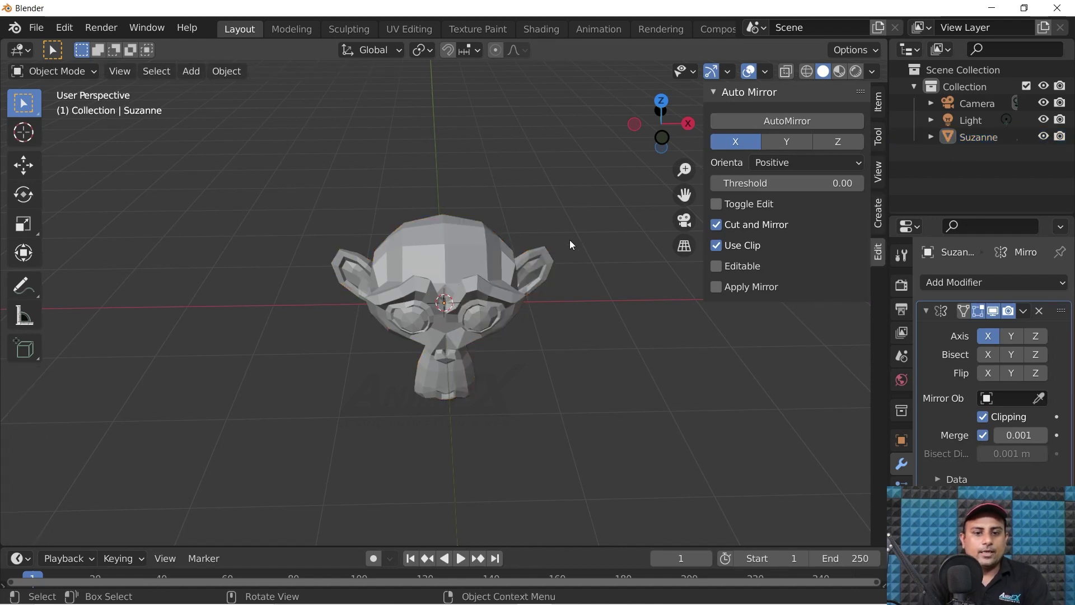
drag(607, 195, 493, 364)
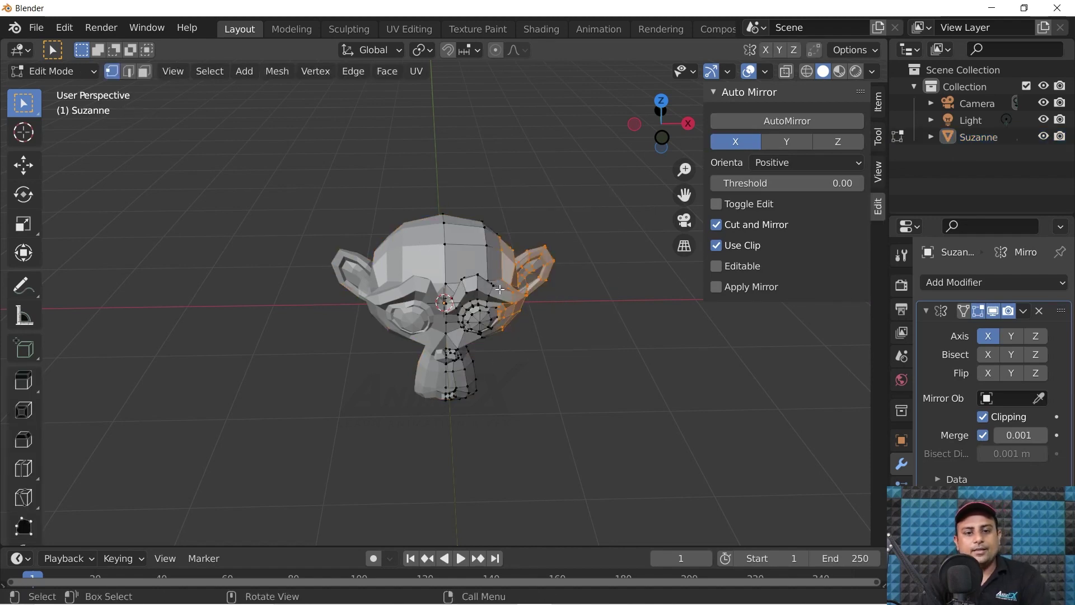
key(g)
key(Escape)
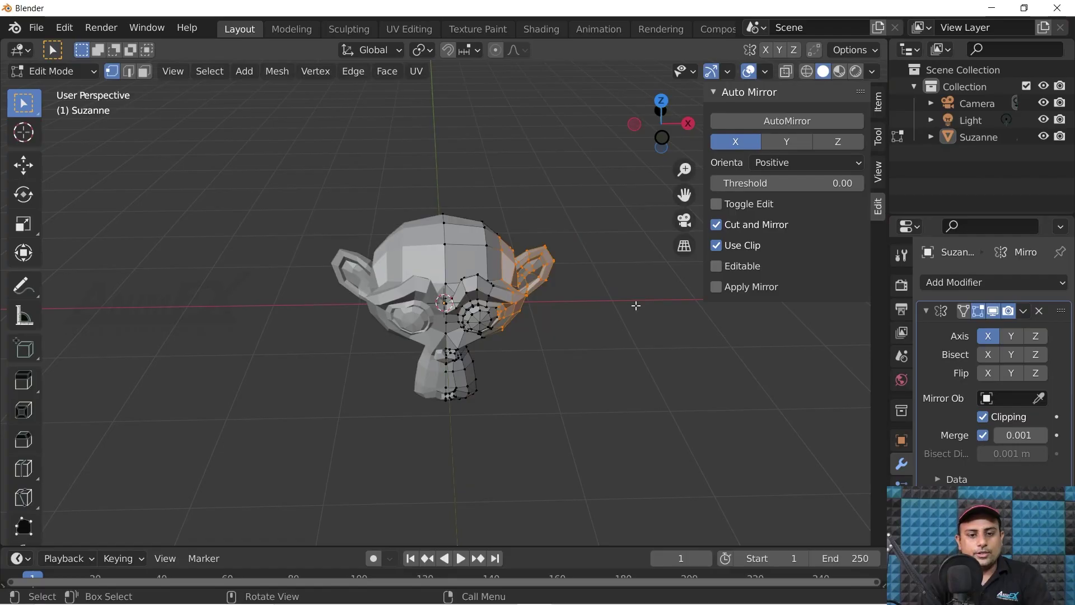
key(Tab)
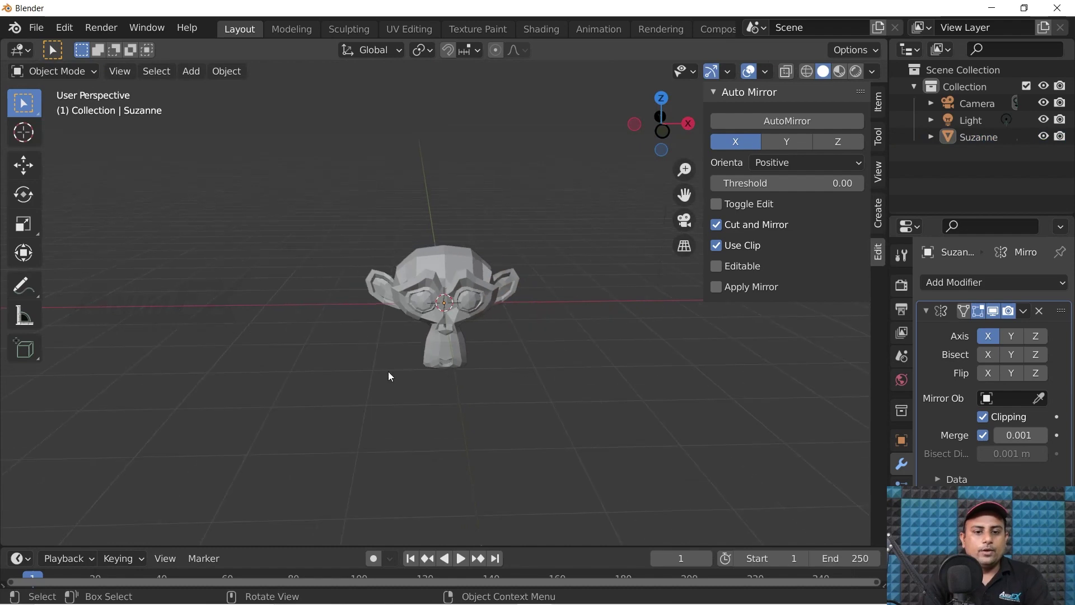
- Add a torus, place it to Suzanne's left, and auto-mirror it across X
key(shift+a)
mouse_move(245, 266)
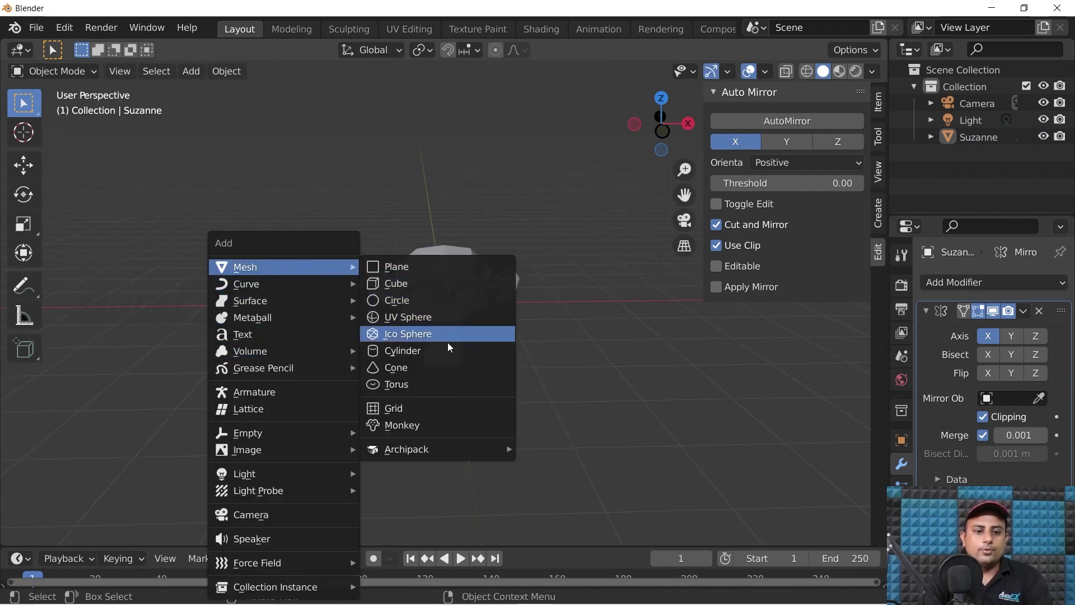
click(438, 383)
key(g)
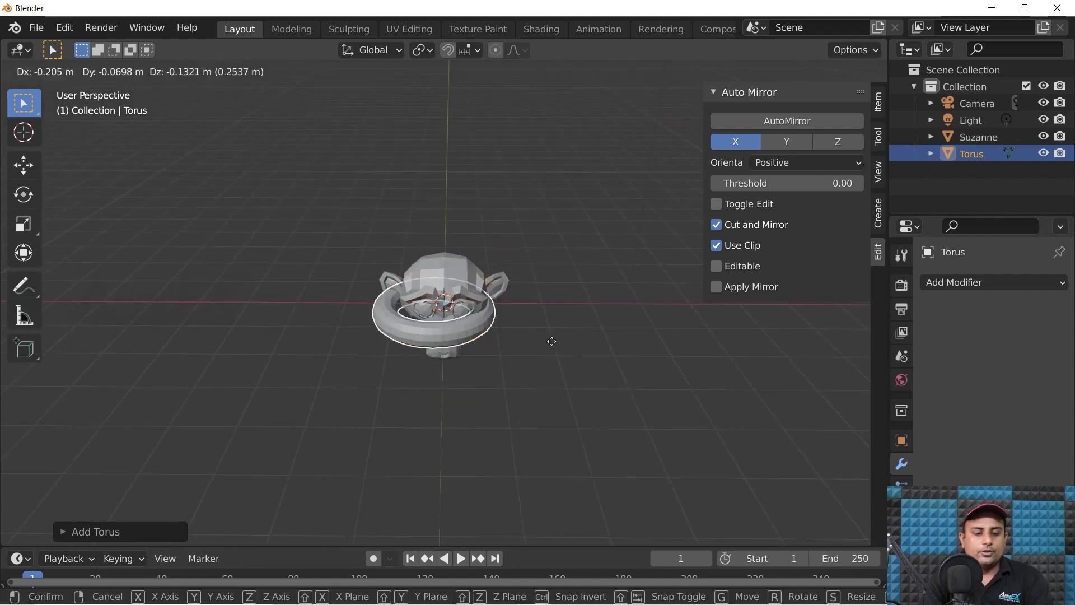
click(381, 342)
click(806, 121)
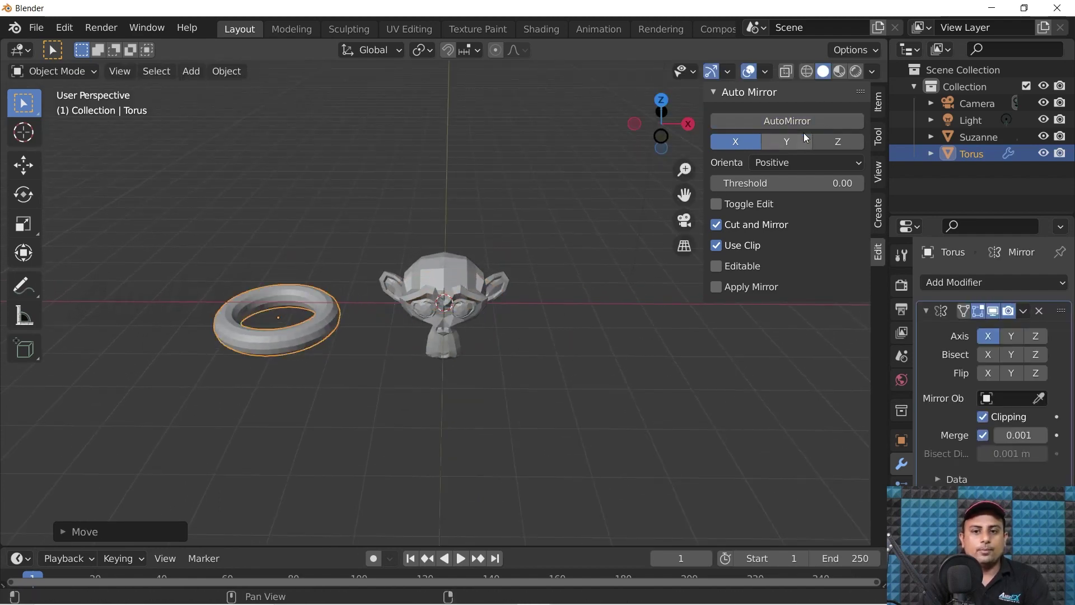
- In Edit Mode, stretch the torus's right end loop outward into an elongated ring
key(Tab)
drag(385, 242, 315, 393)
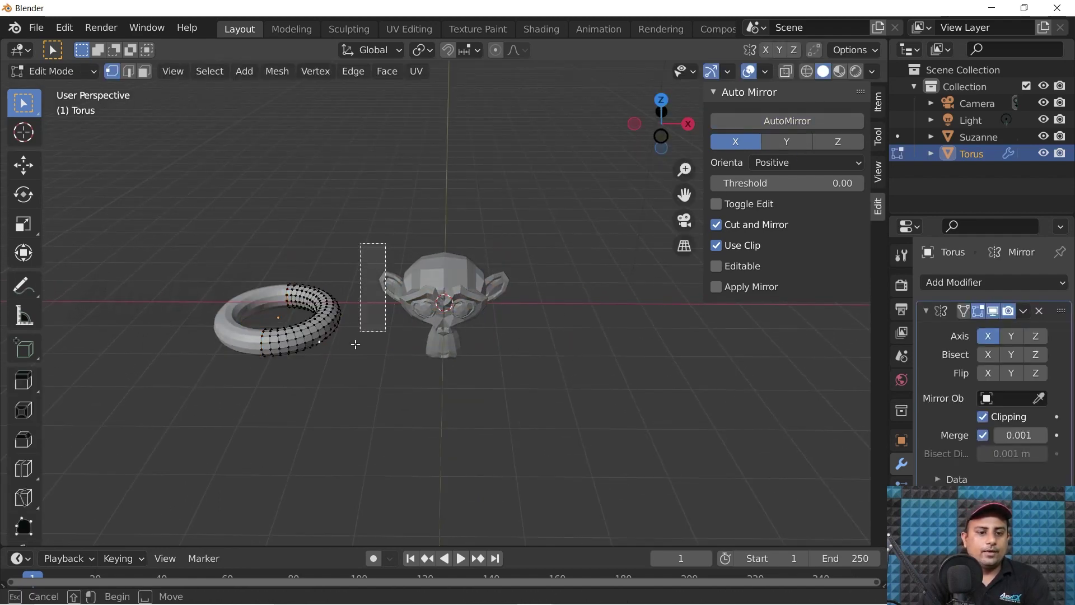
key(g)
click(382, 390)
key(Tab)
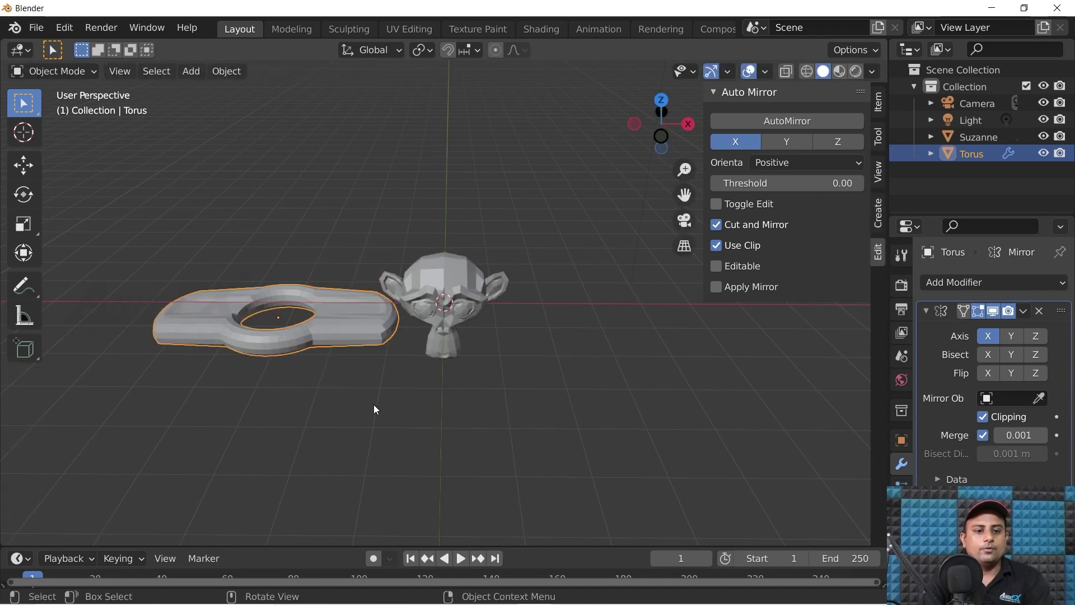
mouse_move(372, 408)
middle_down()
mouse_move(442, 451)
mouse_move(416, 440)
middle_up()
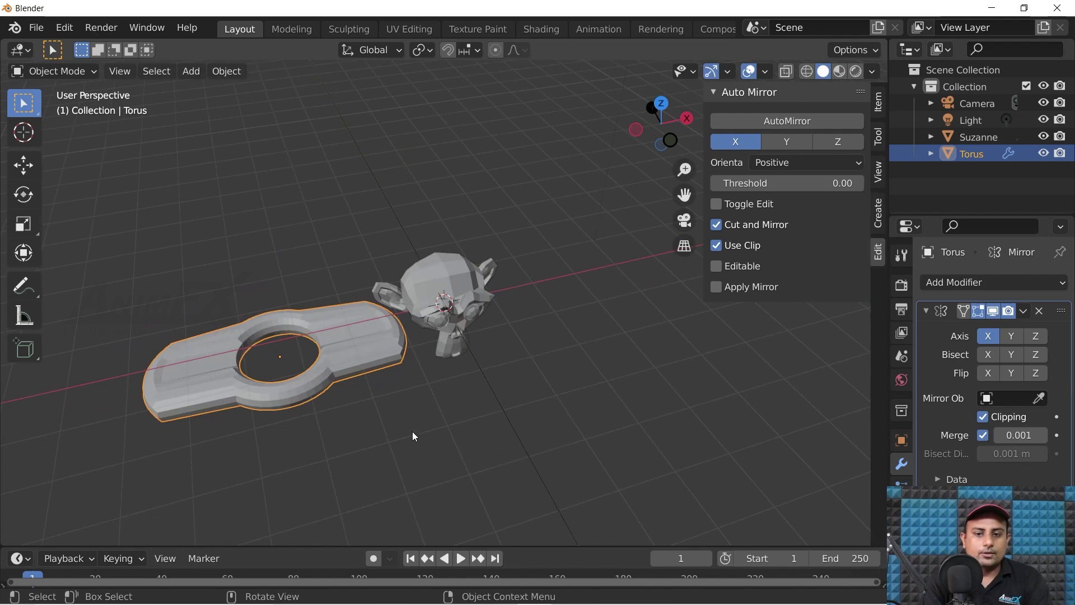
scroll(414, 436, down, 3)
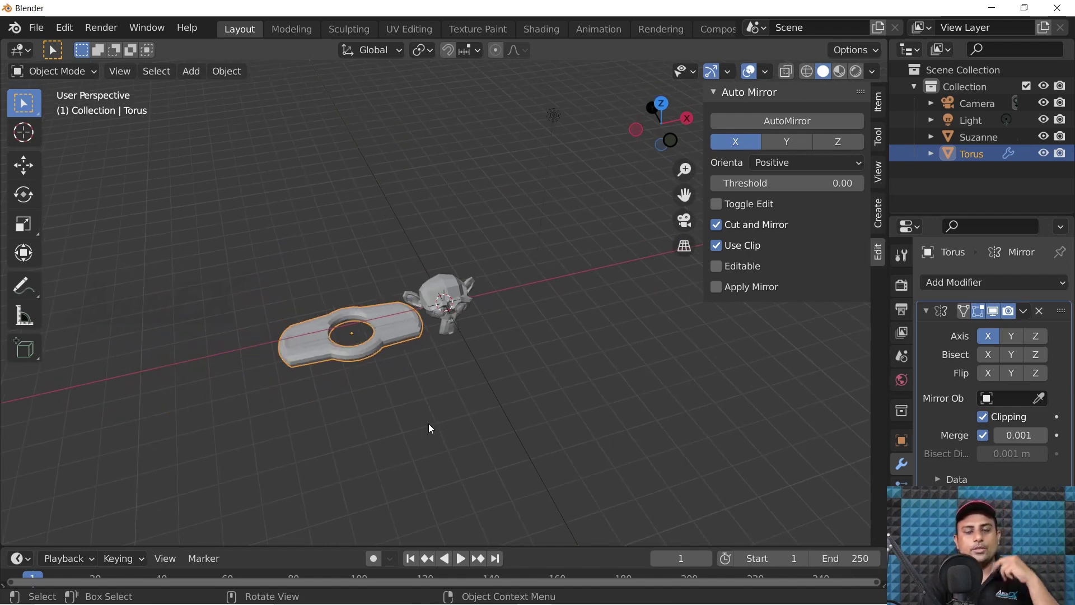
middle_drag(413, 370, 380, 355)
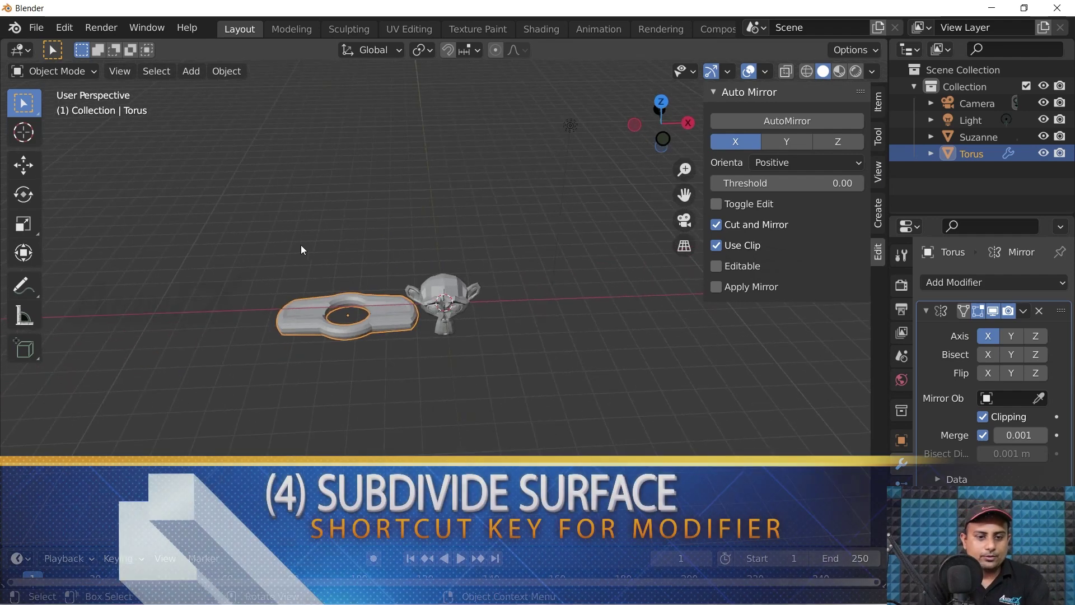
- Delete Suzanne and the torus, add a cube, and show its Add Modifier list
drag(230, 254, 473, 365)
key(Delete)
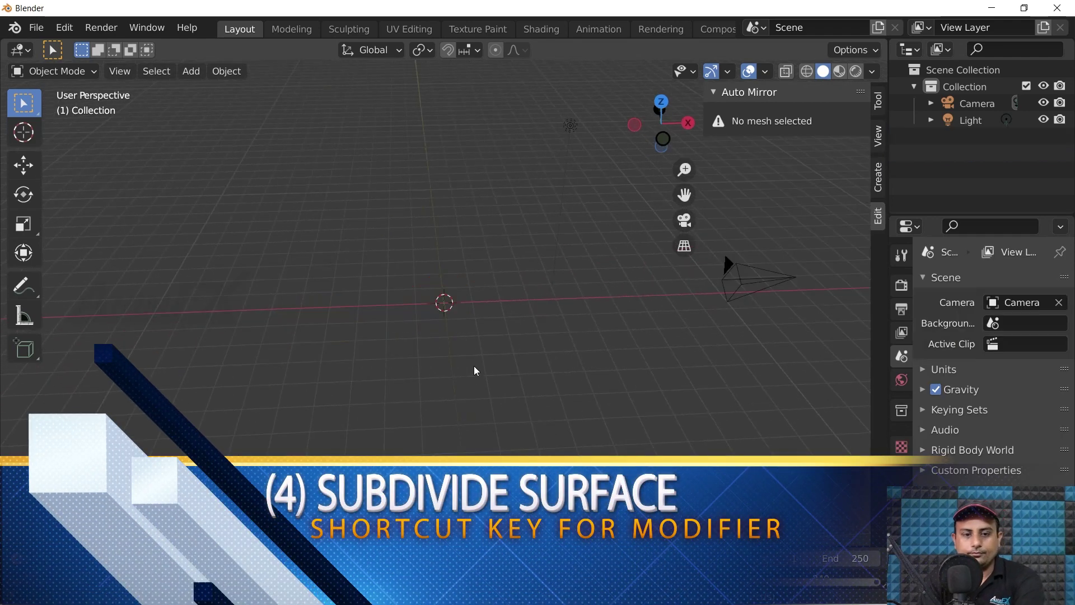
key(shift+a)
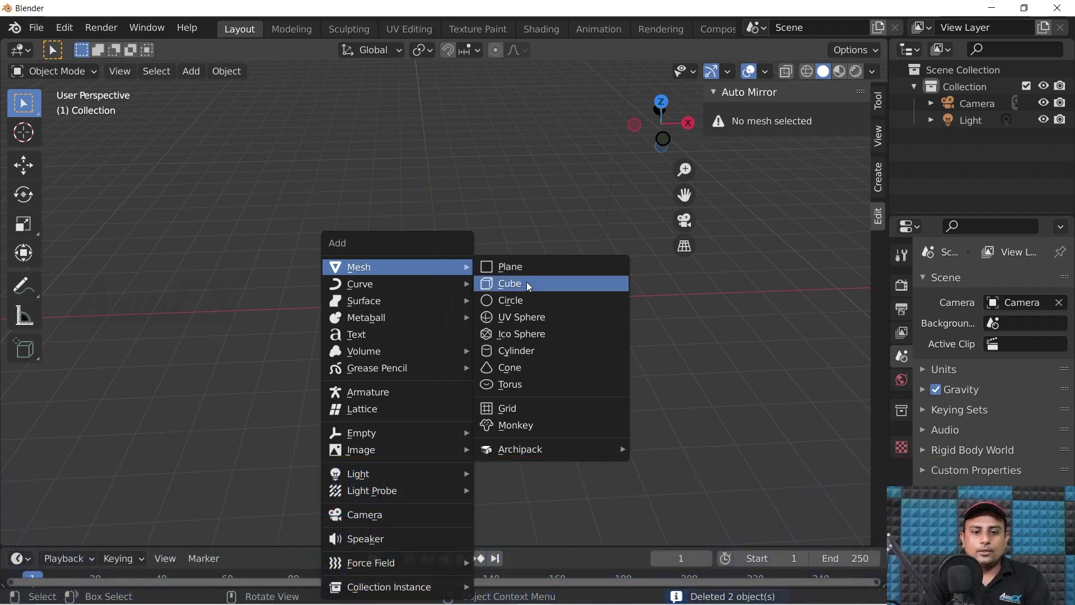
click(529, 287)
mouse_move(421, 403)
middle_down()
mouse_move(516, 422)
mouse_move(532, 413)
middle_up()
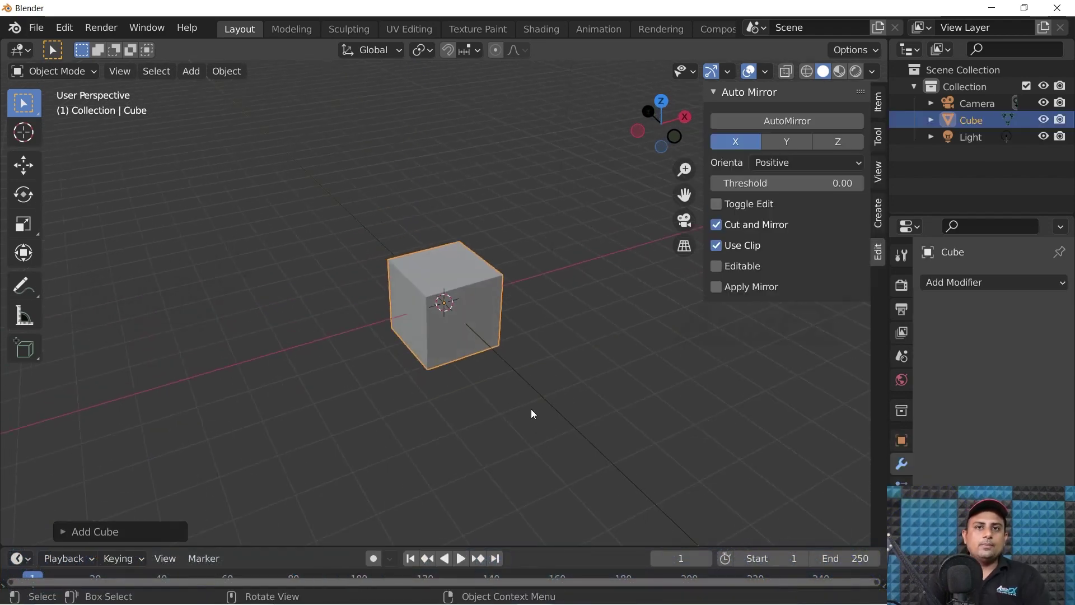
click(1012, 278)
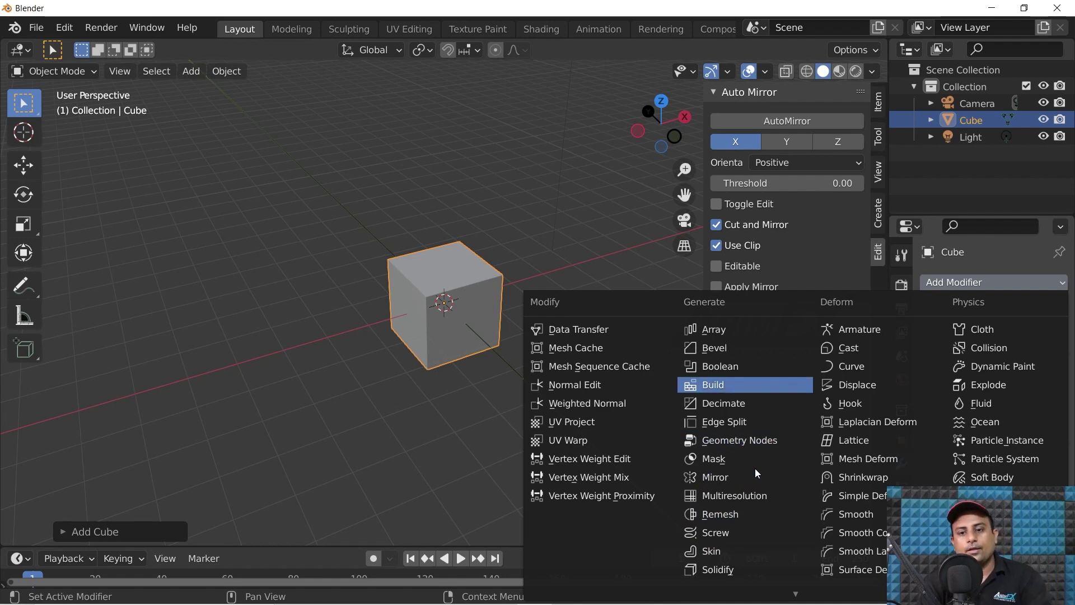
scroll(778, 566, down, 3)
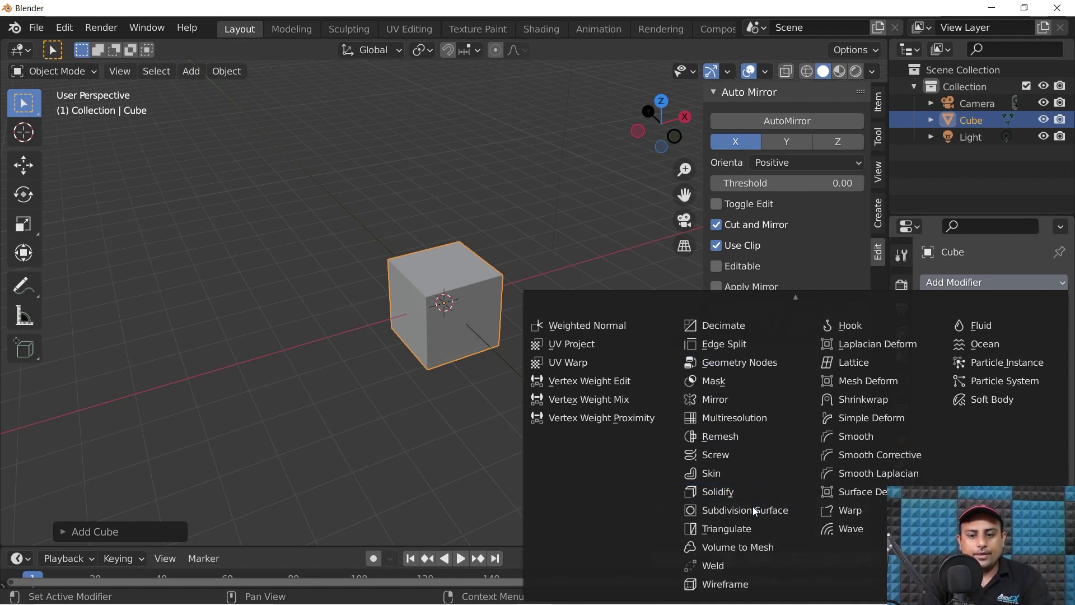
click(765, 509)
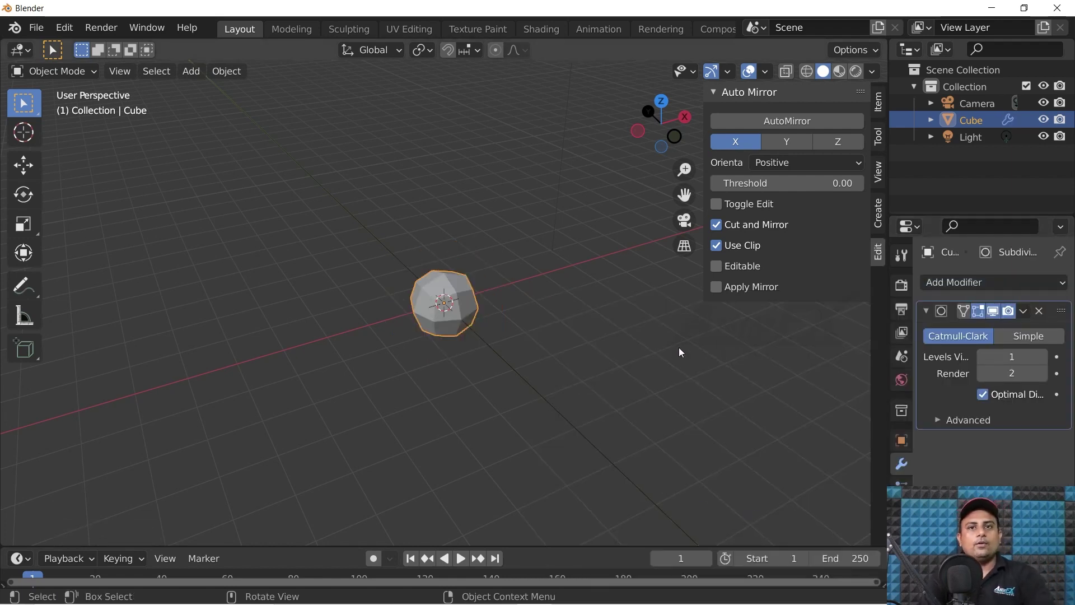
click(1039, 311)
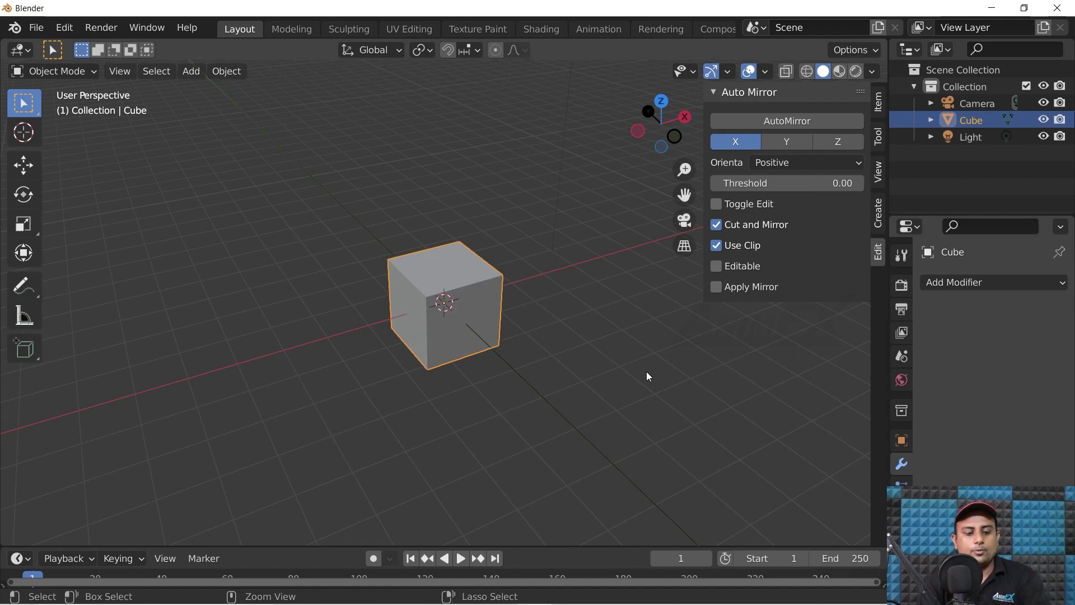
key(ctrl+2)
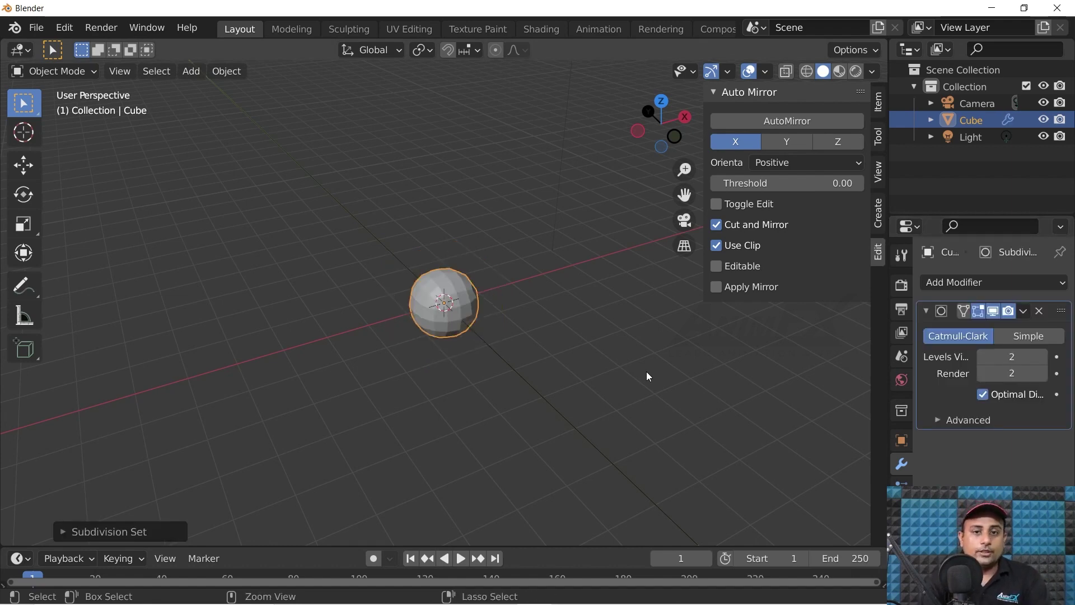
key(ctrl+z)
key(ctrl+1)
key(ctrl+2)
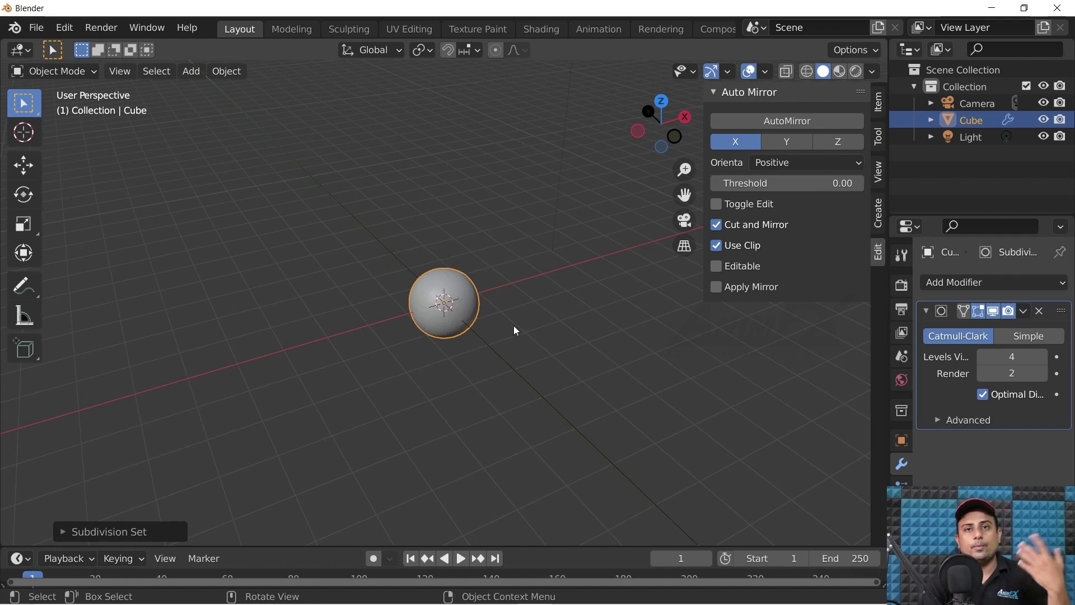
key(ctrl+z)
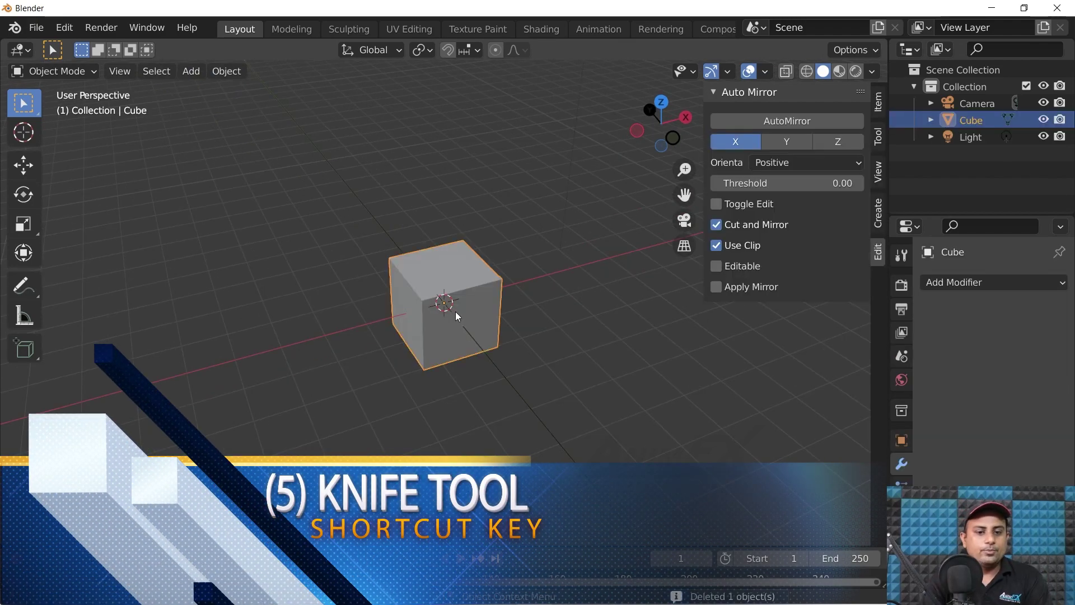
- In Edit Mode, knife-cut from the cube's bottom front edge, constrained vertically with C
key(Tab)
scroll(455, 312, up, 3)
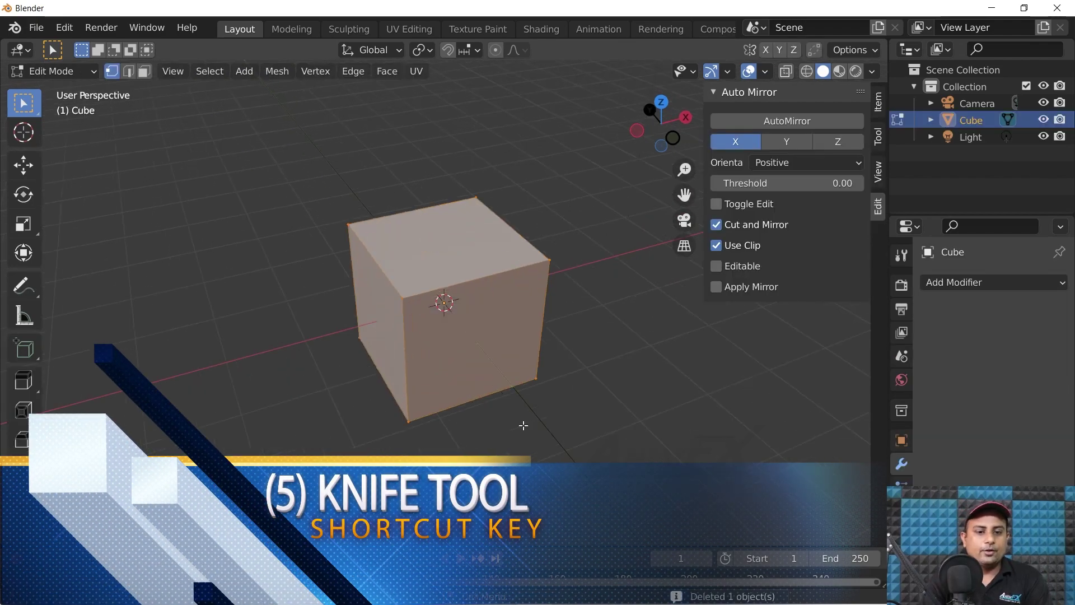
middle_drag(455, 311, 518, 407)
key(k)
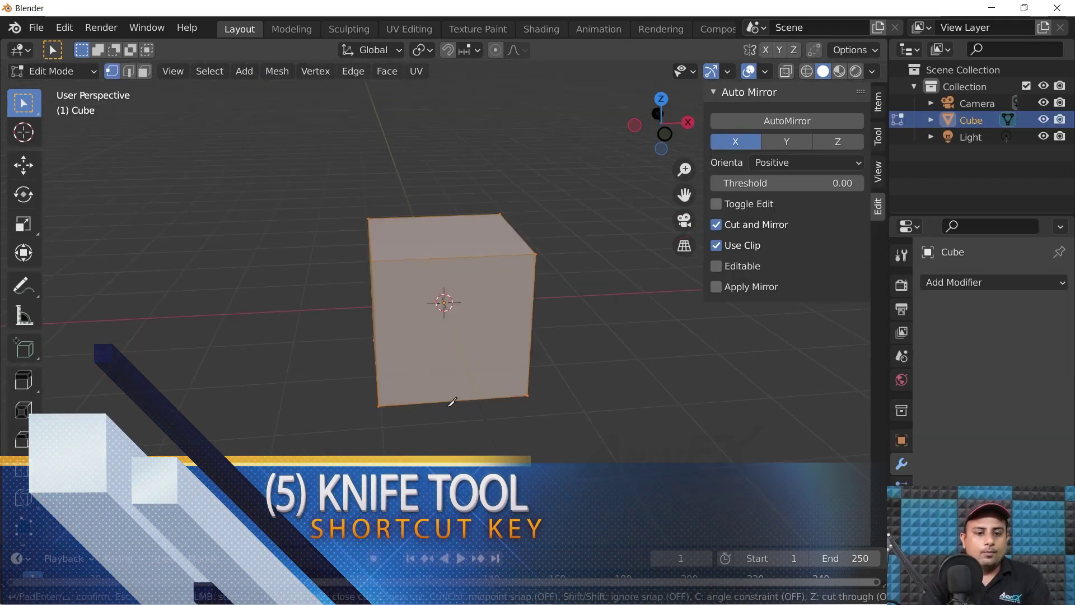
click(453, 401)
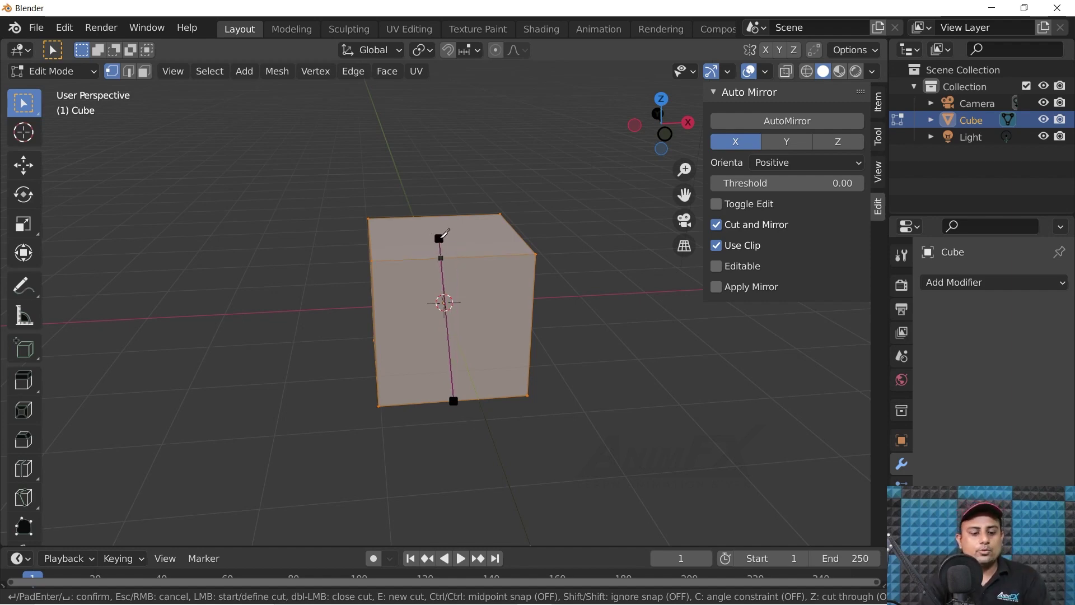
key(c)
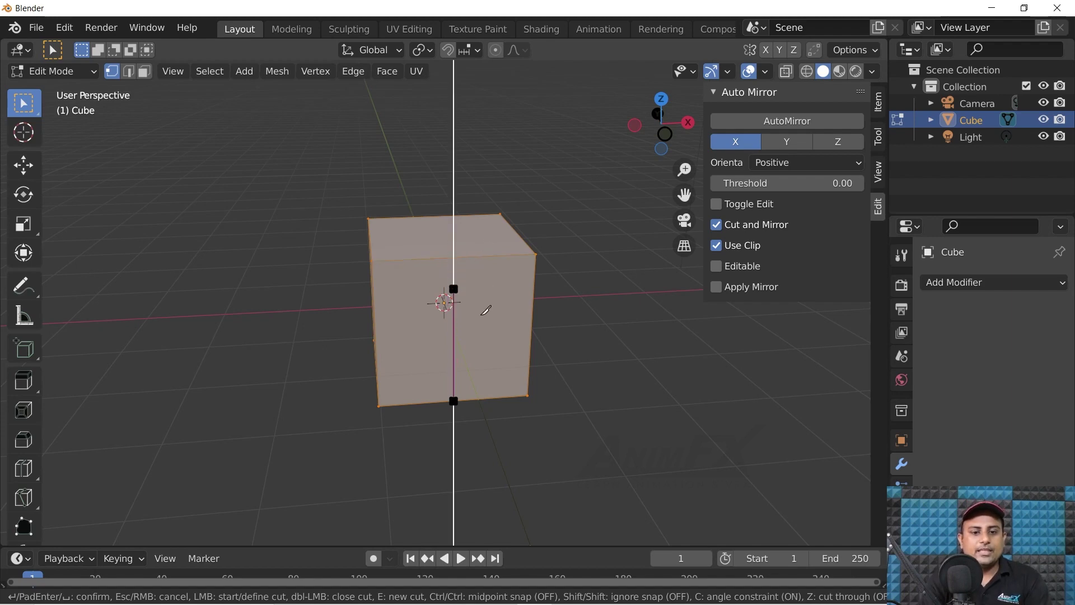